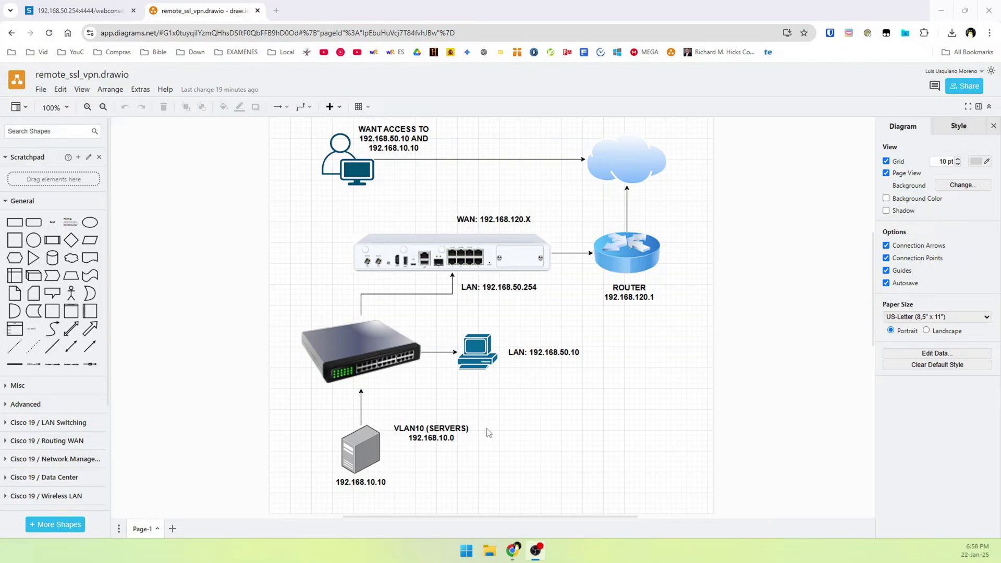
Switch from the draw.io remote-access diagram to the Sophos Firewall console tab.
key(ctrl+Tab)
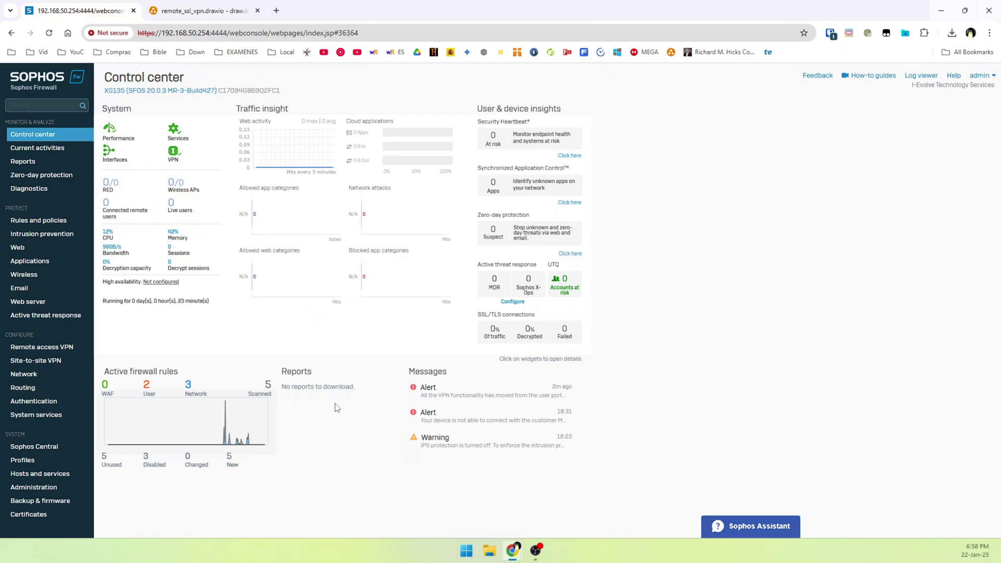
In Device access, allow IPsec, VPN Portal and User Portal from WAN, and VPN Portal from LAN.
click(35, 488)
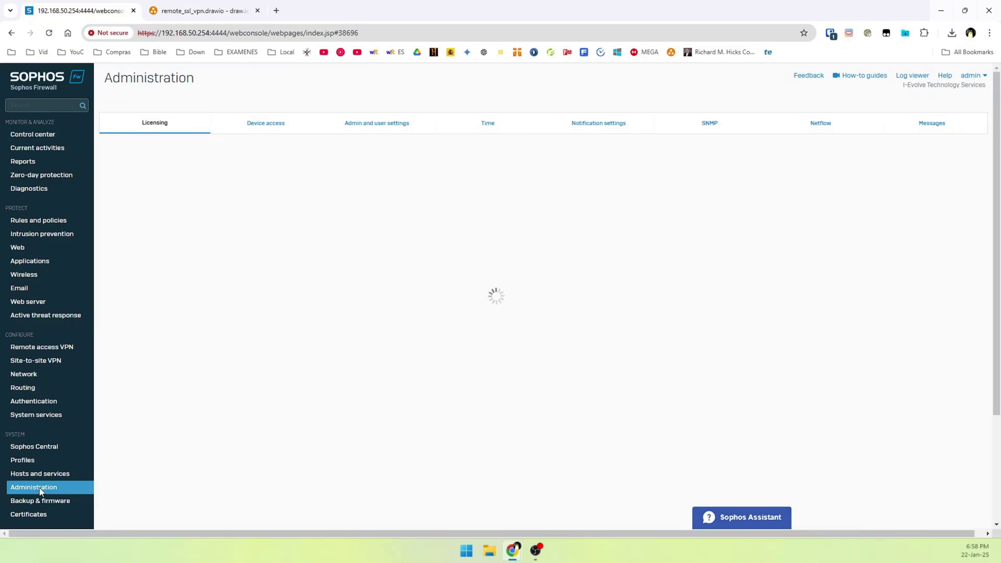
click(262, 127)
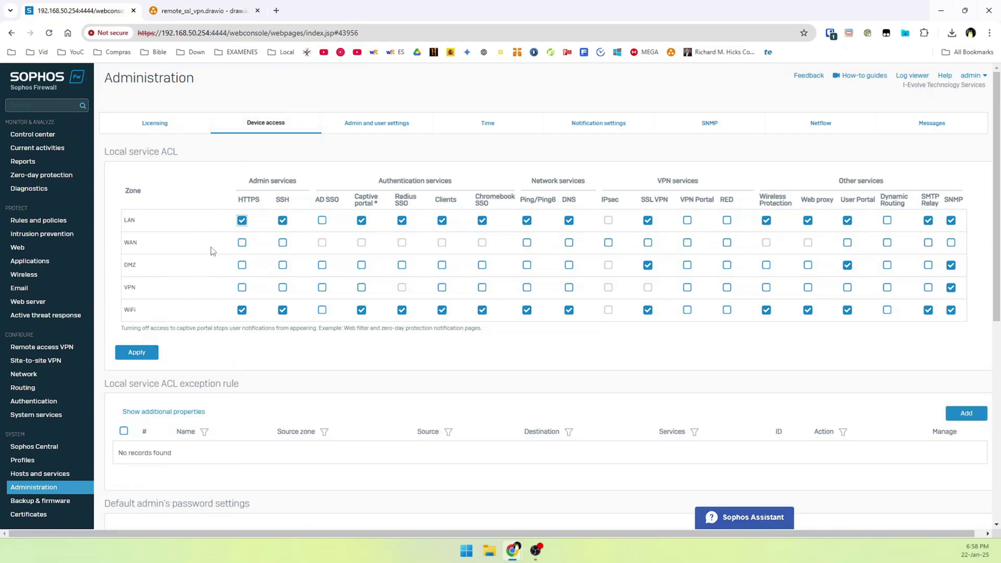
click(608, 243)
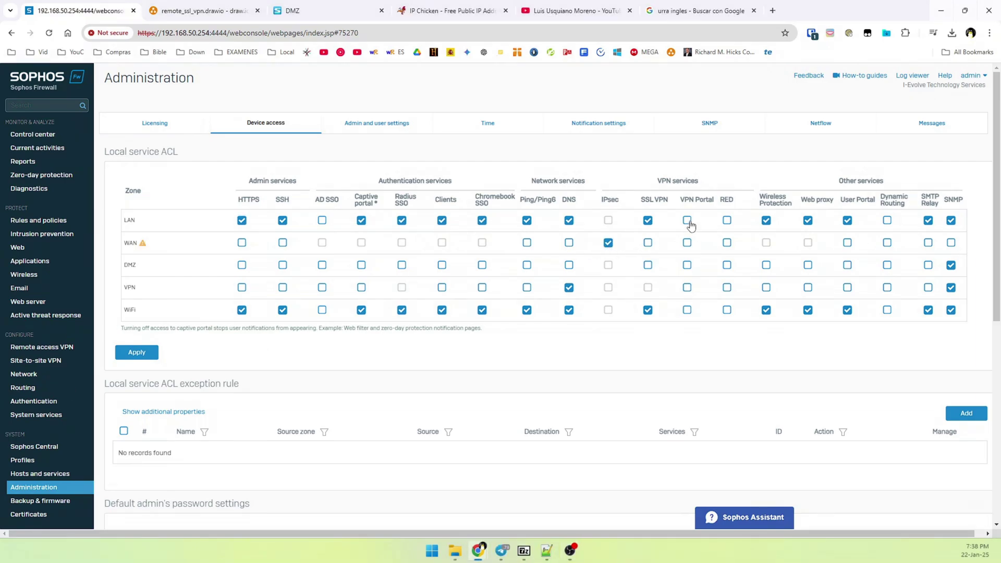
click(688, 221)
mouse_move(142, 243)
click(688, 243)
click(847, 244)
Allow ping, VPN Portal and User Portal from the VPN zone, then apply and confirm the ACL changes.
click(527, 288)
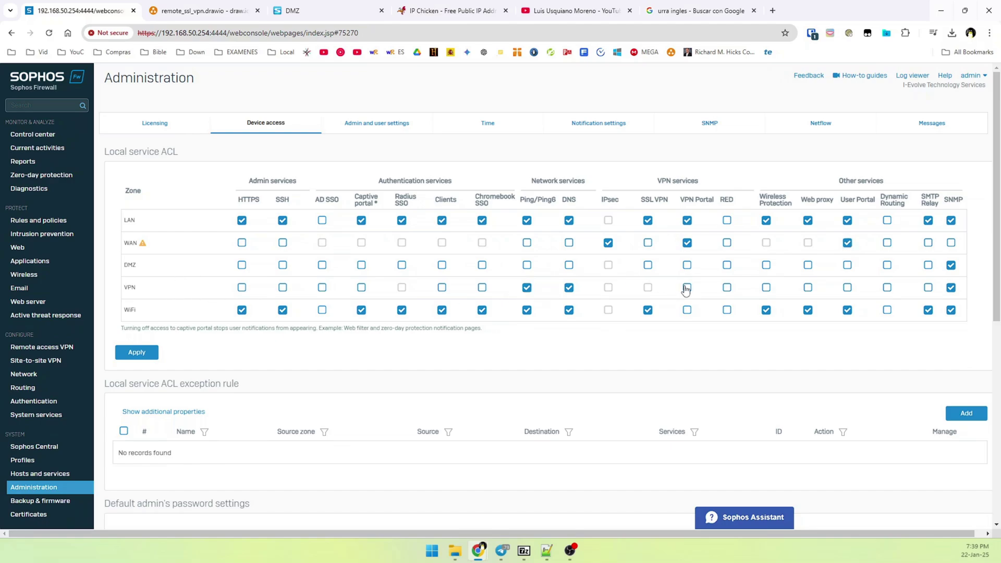
click(687, 288)
click(846, 289)
click(153, 354)
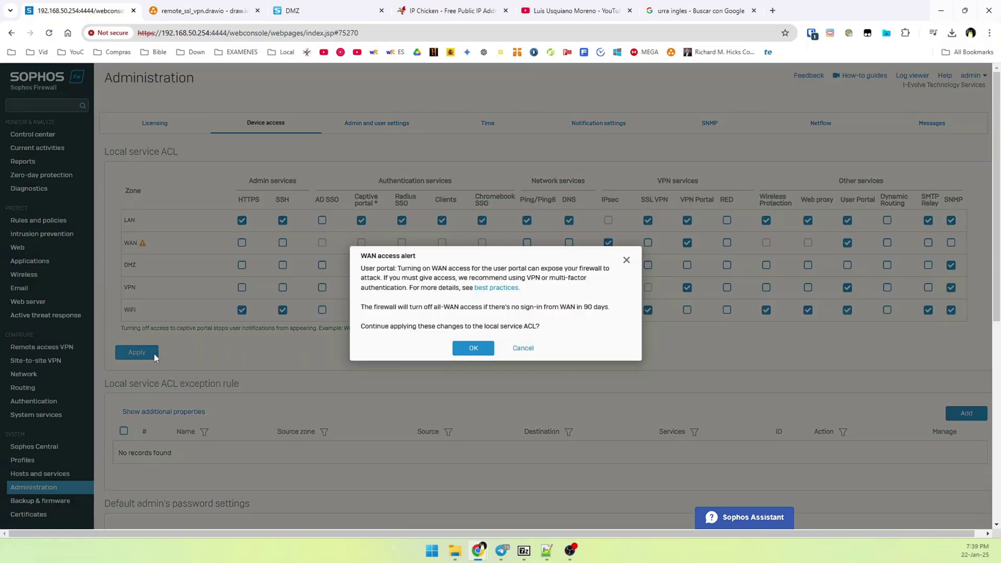
click(455, 352)
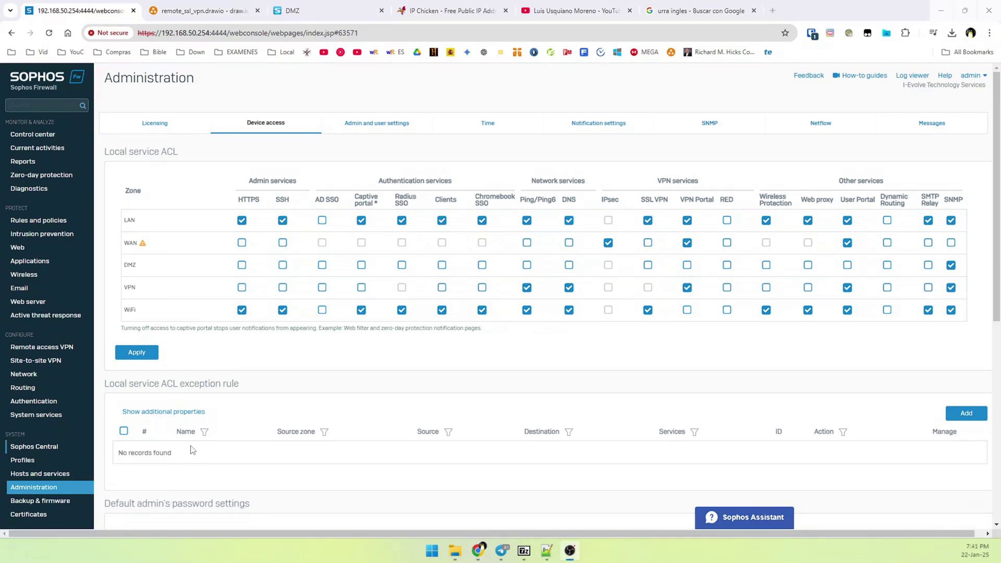
Start a new user group named IPSEC_GROUP under Authentication > Groups.
click(471, 380)
click(52, 402)
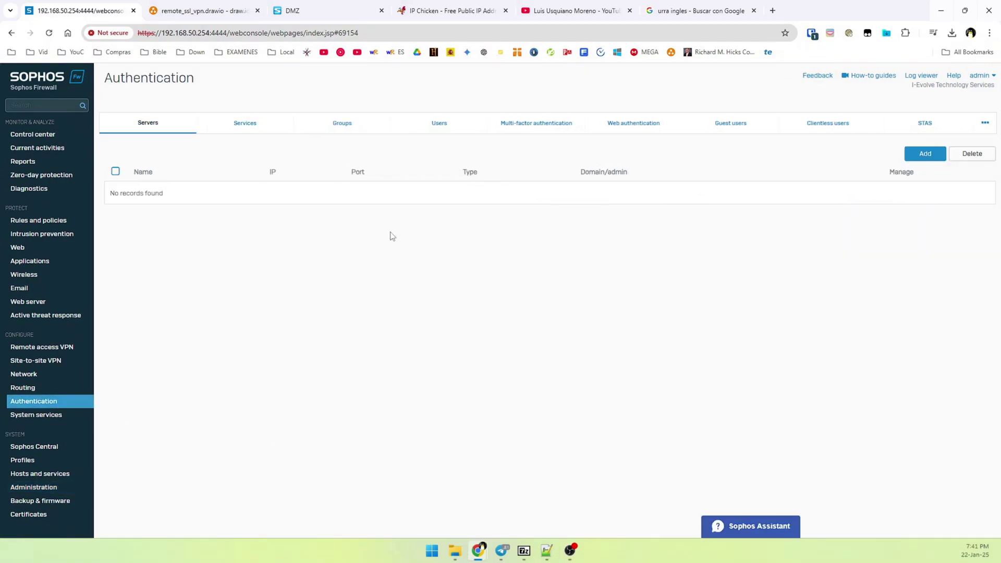
click(361, 132)
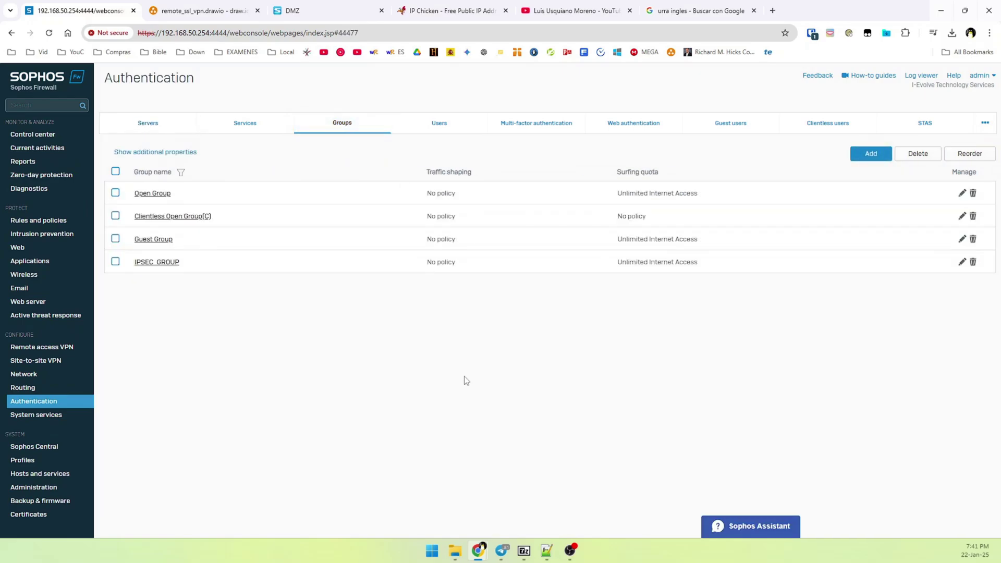
click(868, 155)
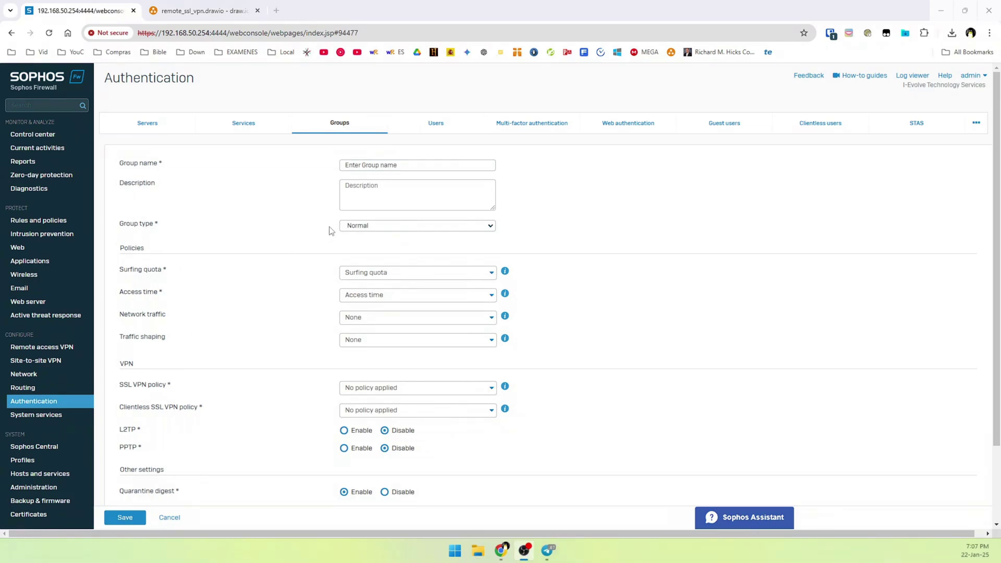
click(355, 166)
text(IPSEC_GROUP)
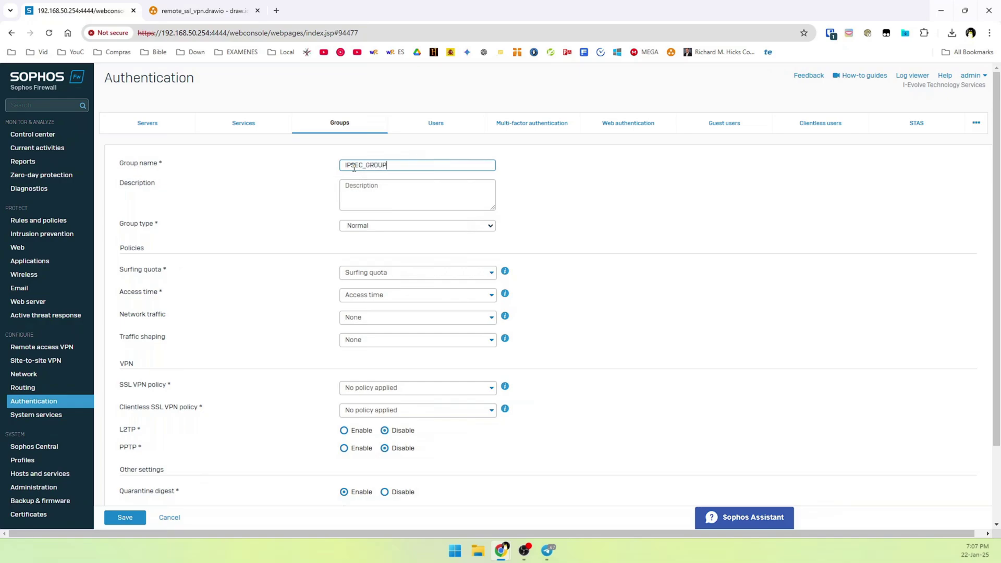
key(Tab)
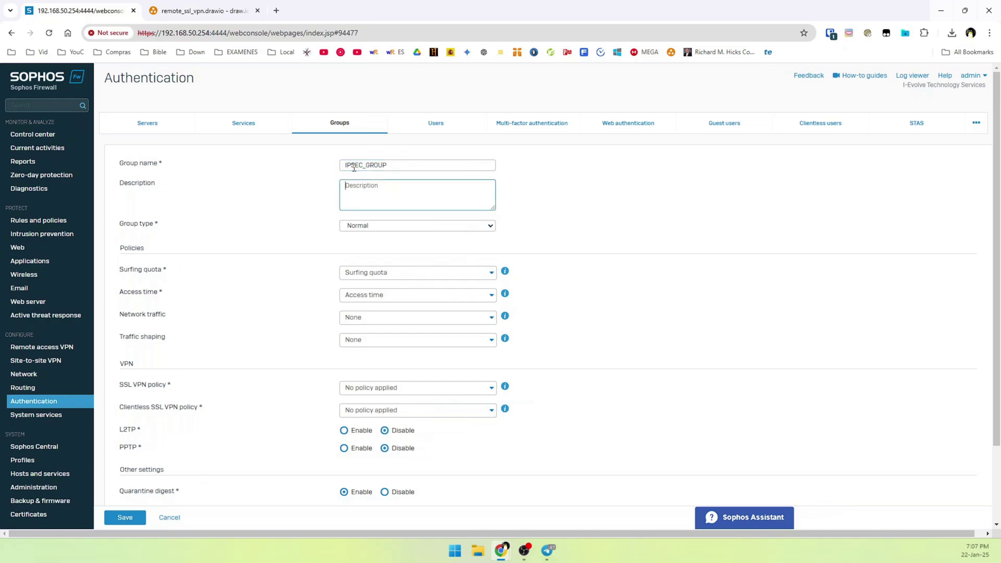
Set type Normal, Unlimited Internet Access and Allowed all the time, then save the group.
click(386, 226)
click(376, 241)
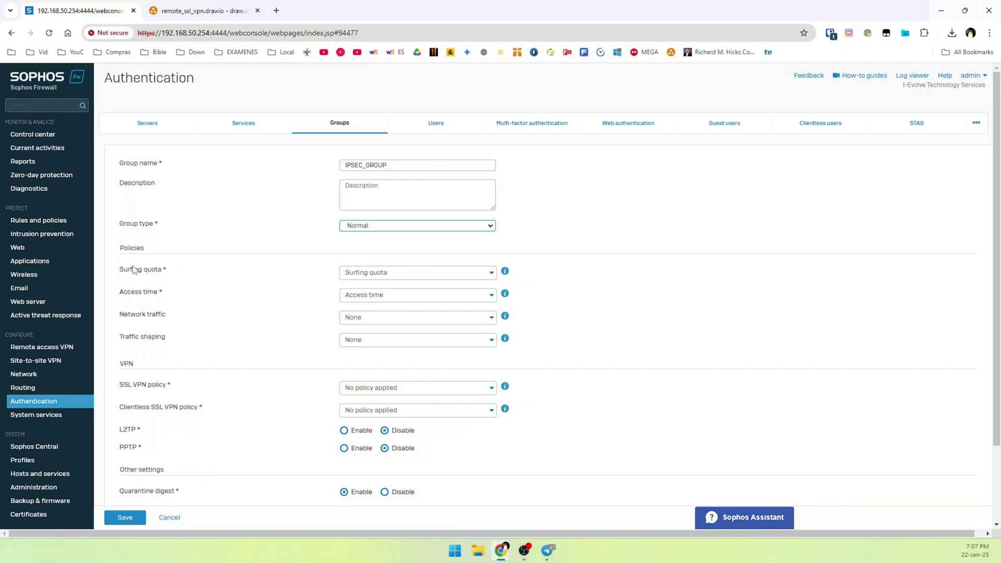
click(349, 278)
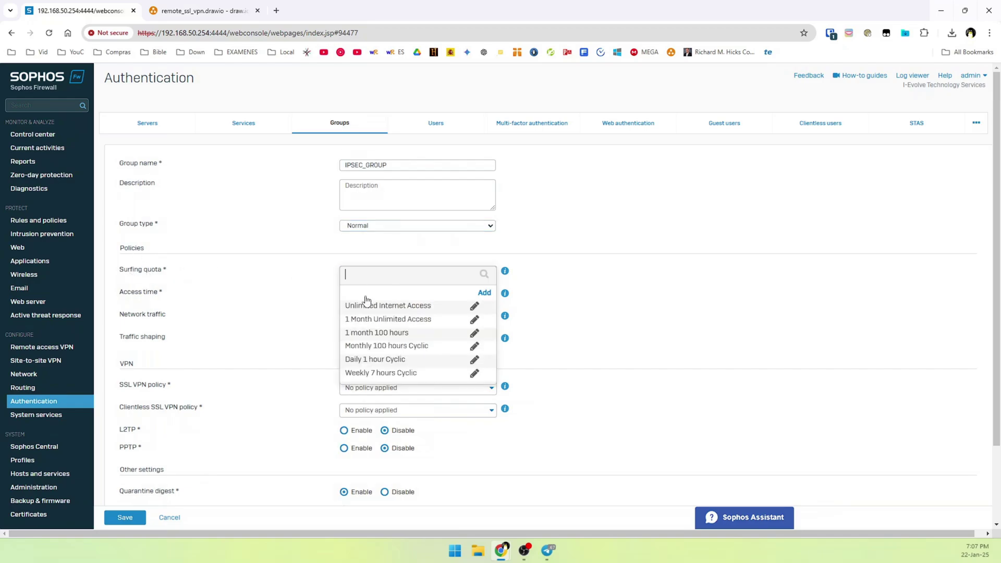
click(358, 308)
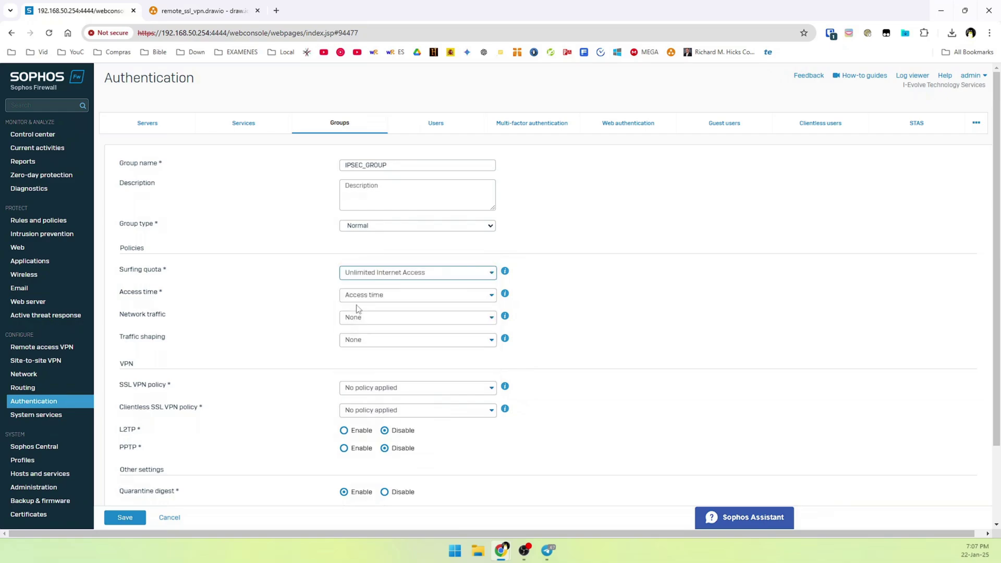
click(357, 305)
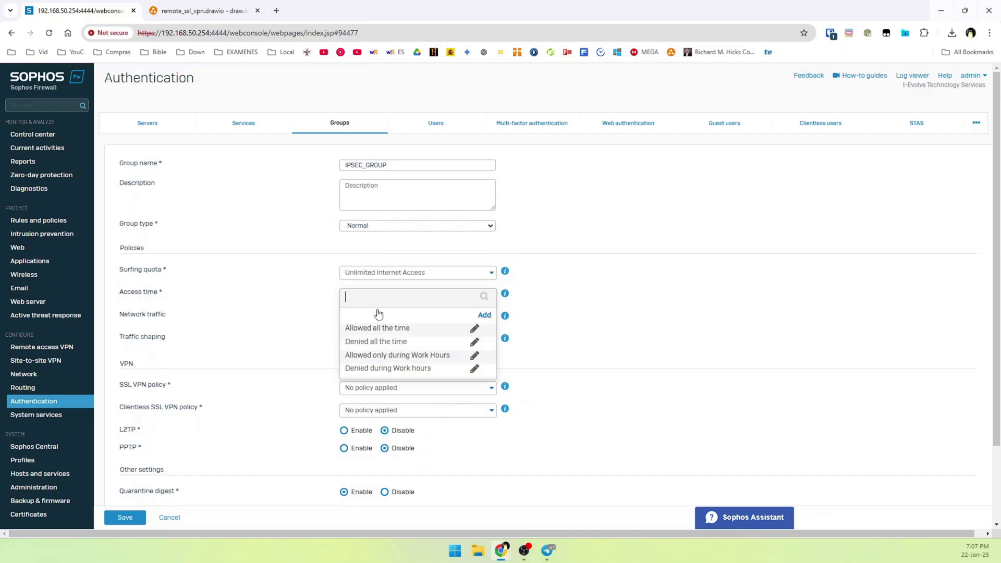
click(368, 328)
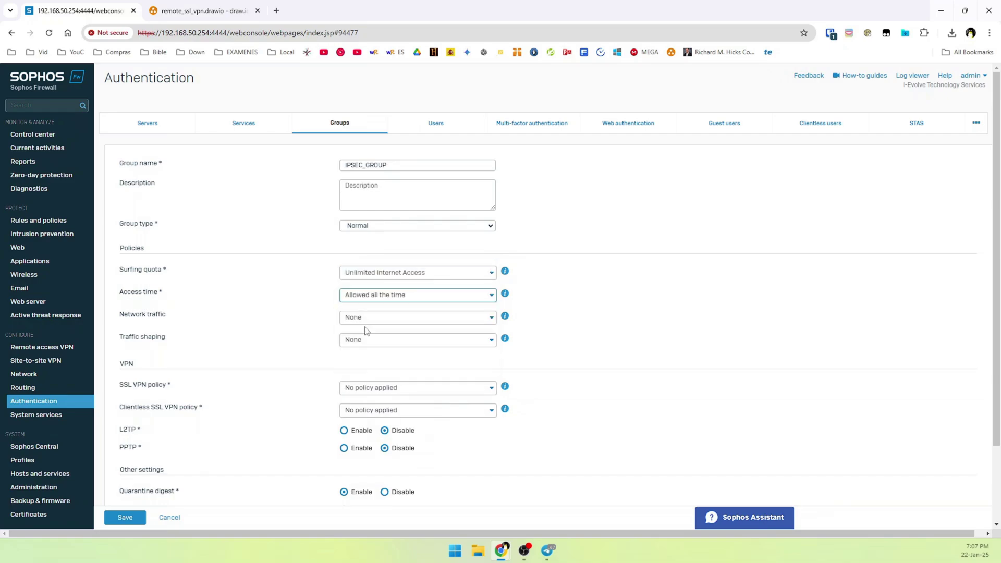
click(150, 327)
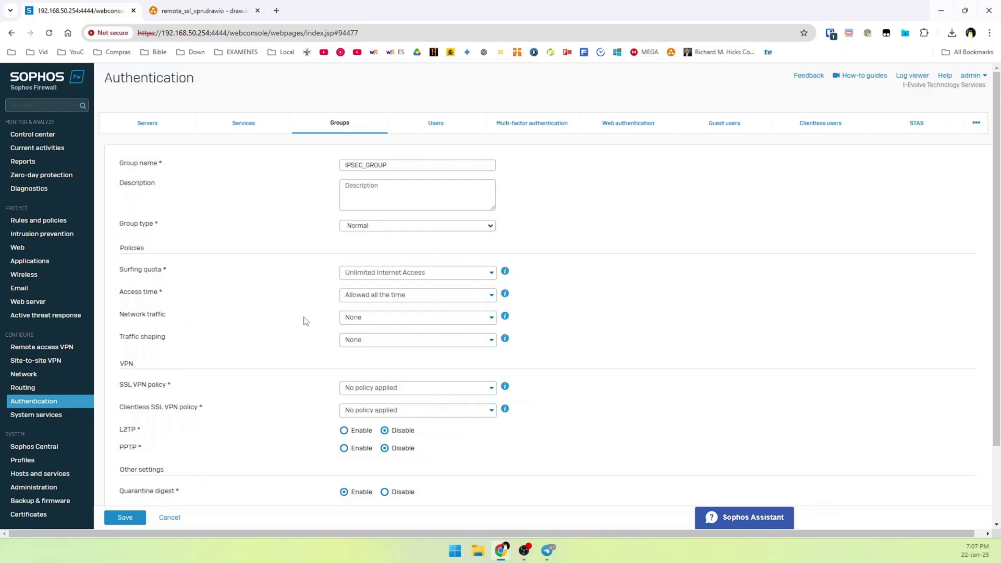
scroll(230, 370, down, 2)
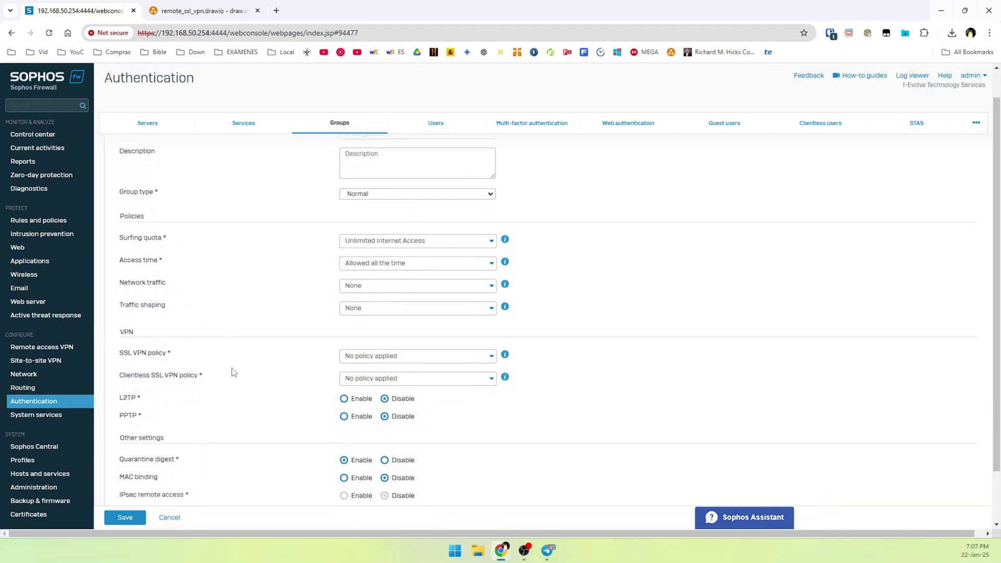
scroll(219, 409, up, 2)
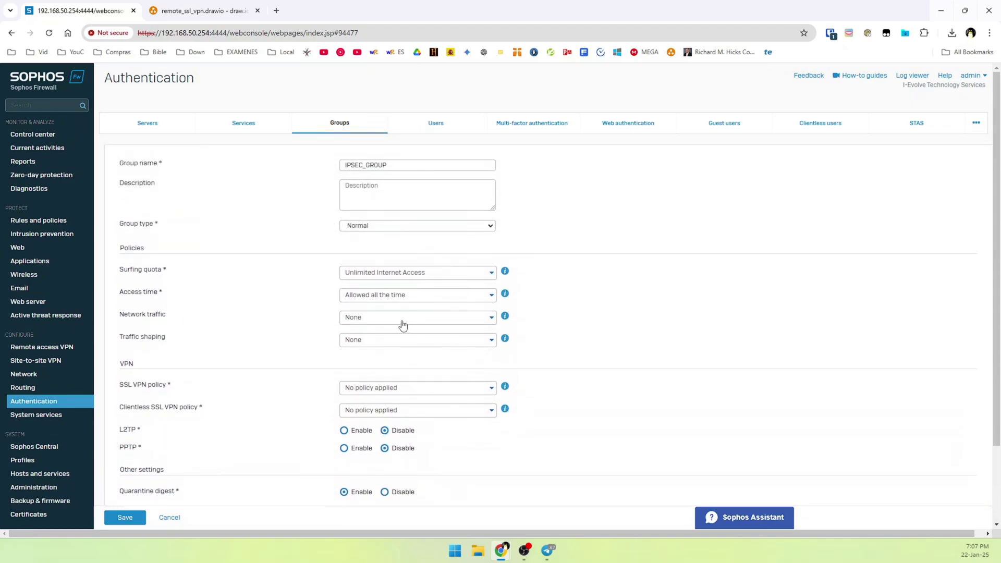
click(128, 517)
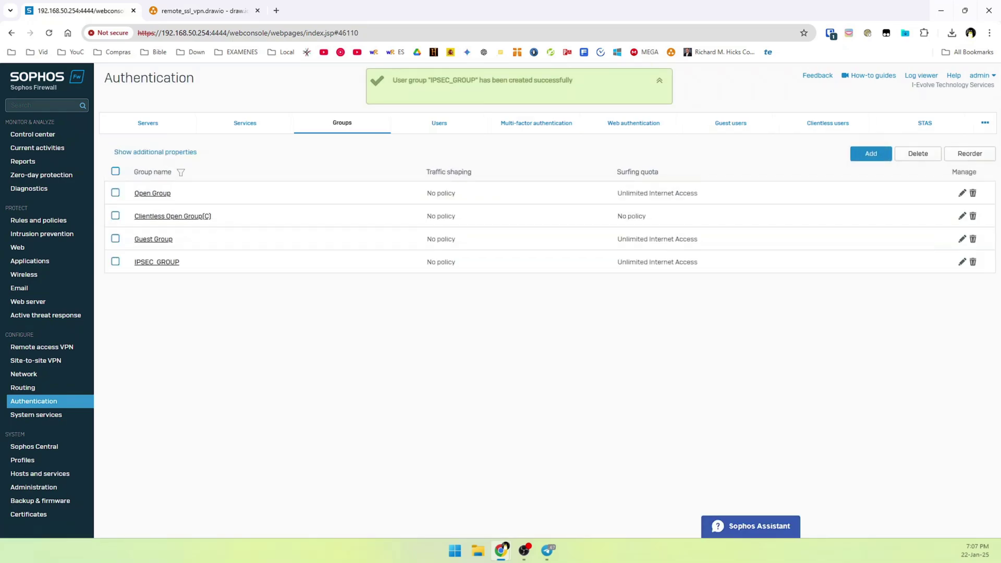
click(384, 397)
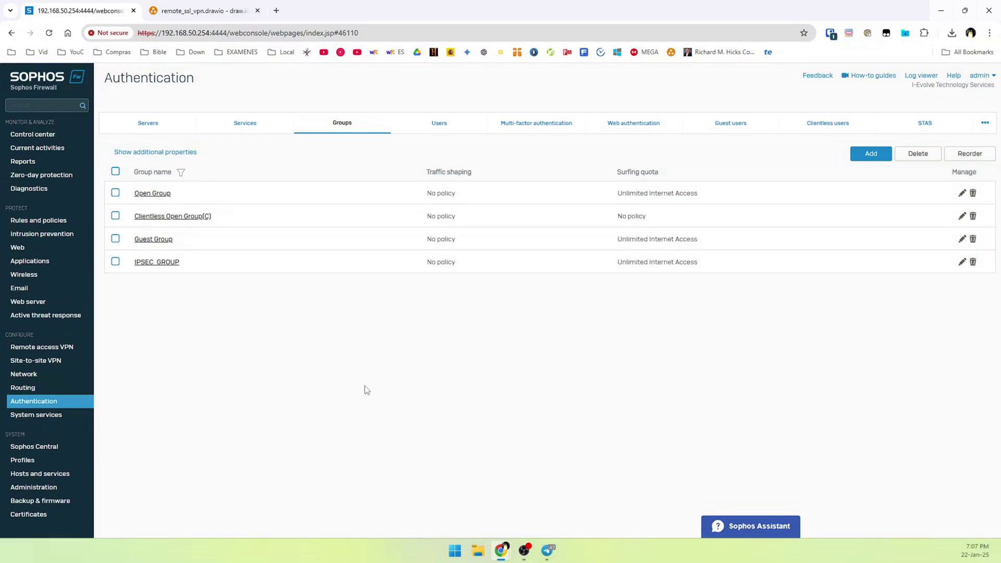
Add a new user and enter its username and display name.
click(439, 127)
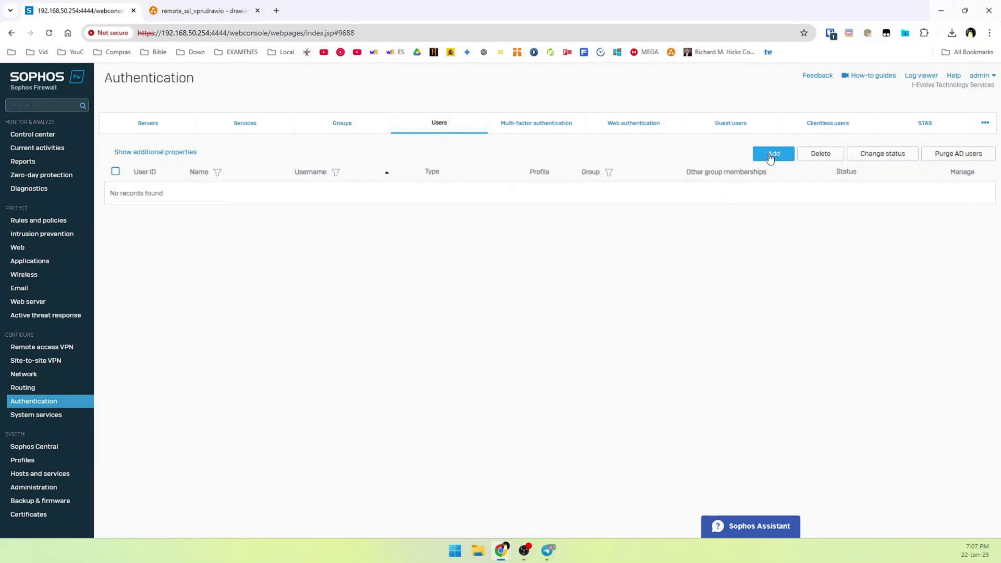
click(771, 157)
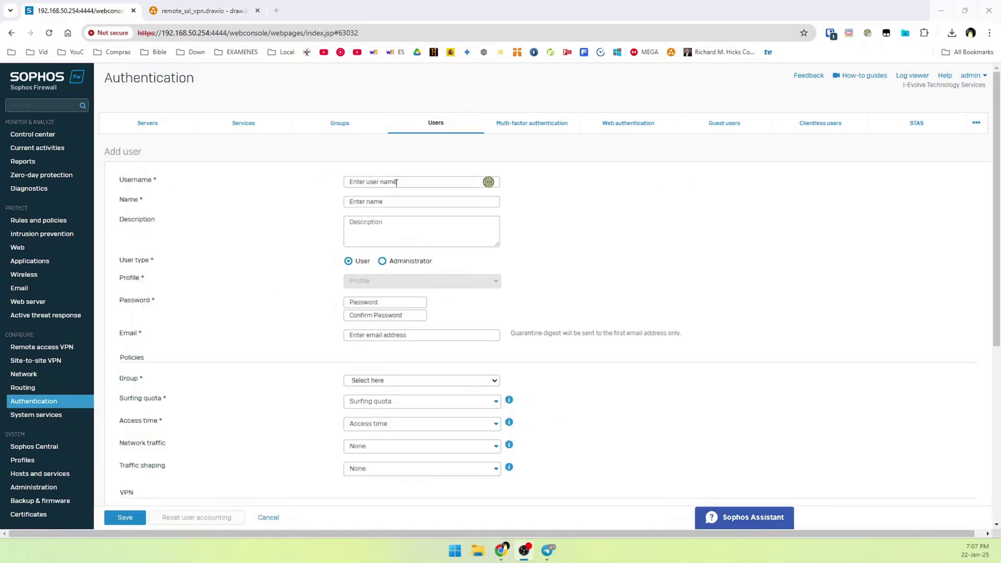
click(396, 182)
text(l)
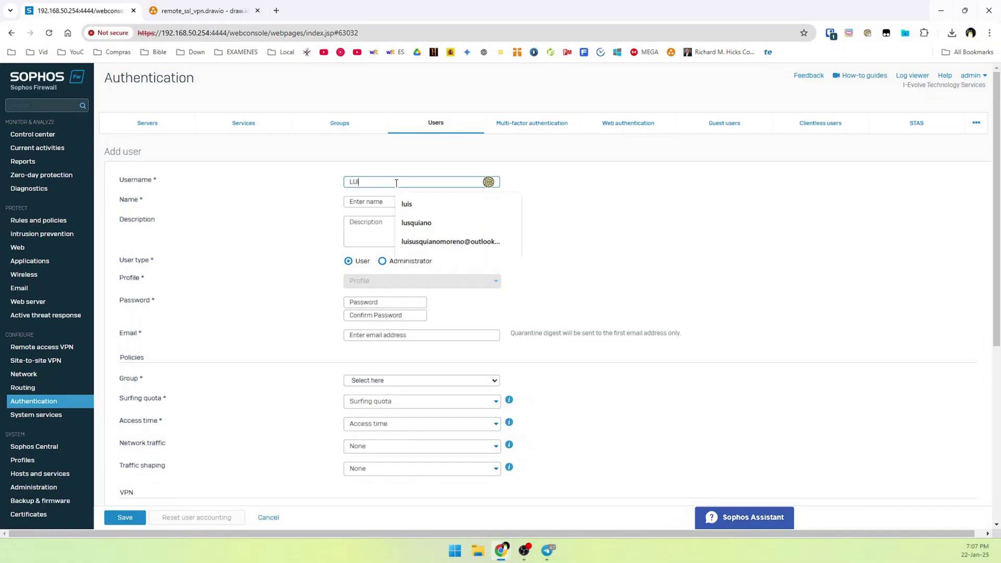
key(BackSpace)
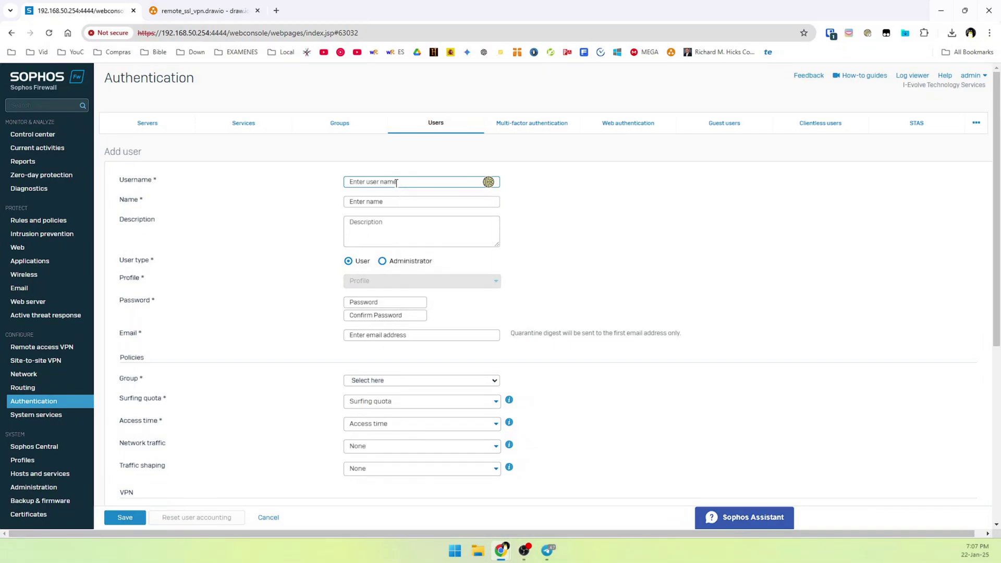
text(luis)
key(Tab)
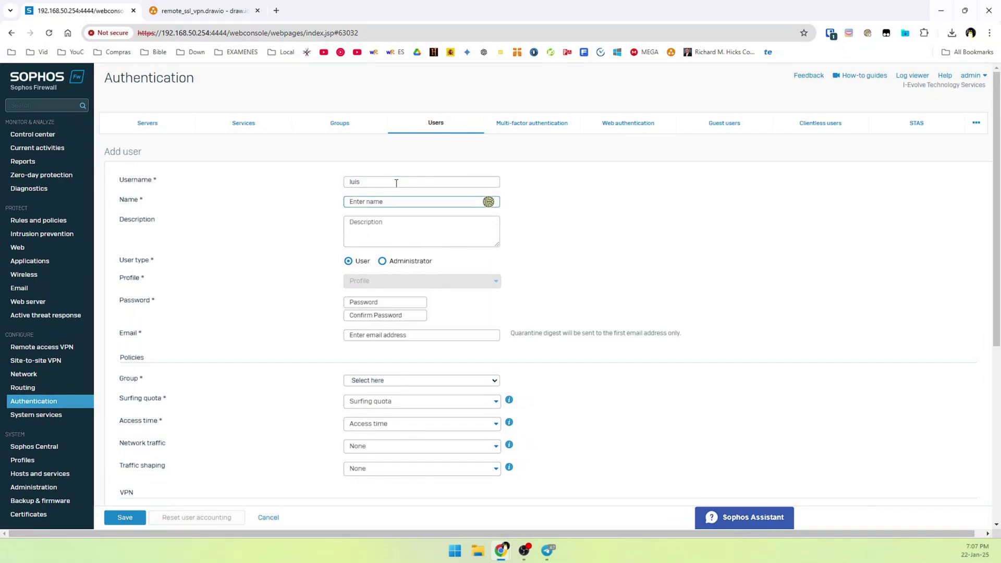
text(luis)
key(Tab)
key(Tab)
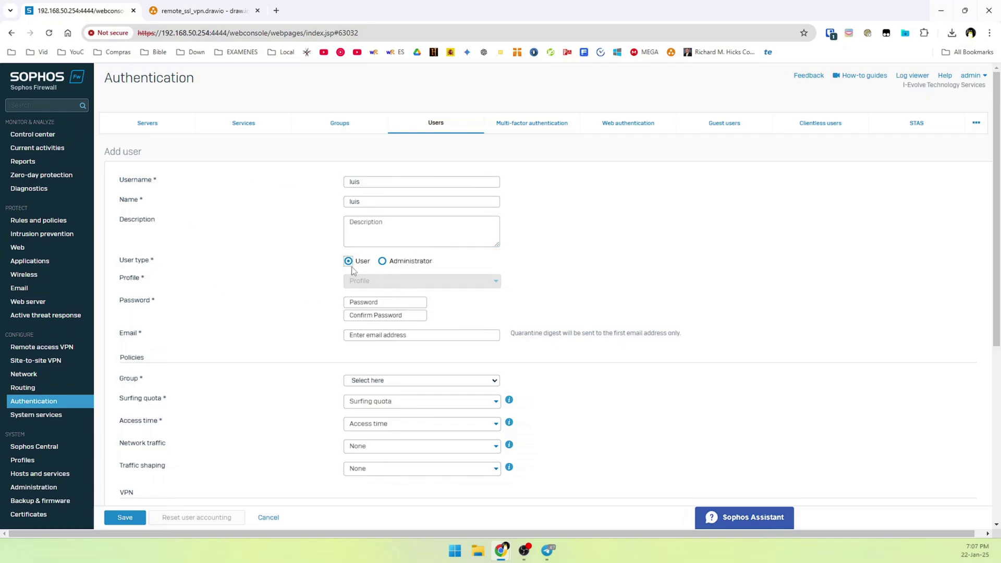
Set and confirm the user's password, then enter the user's e-mail address.
click(365, 301)
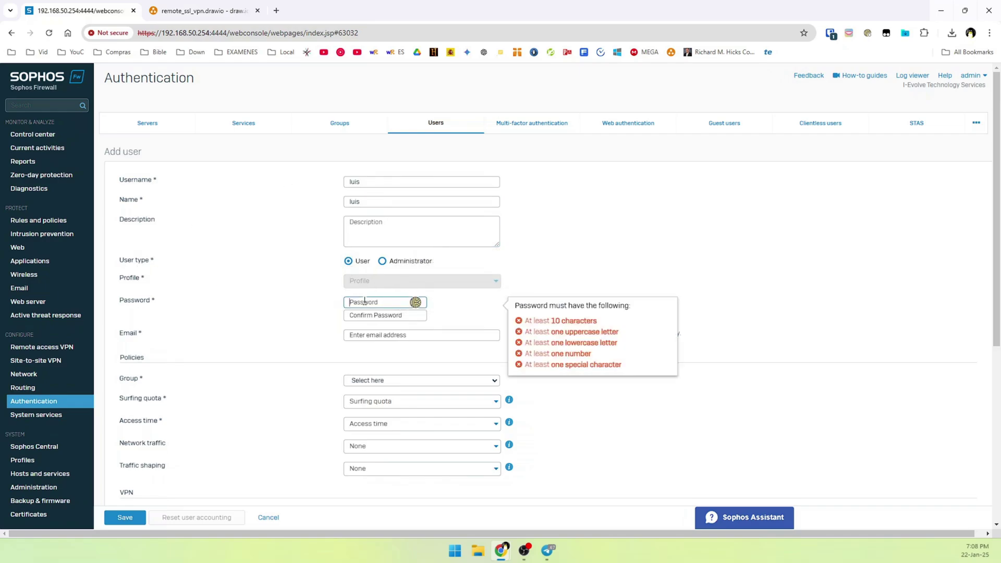
key(Tab)
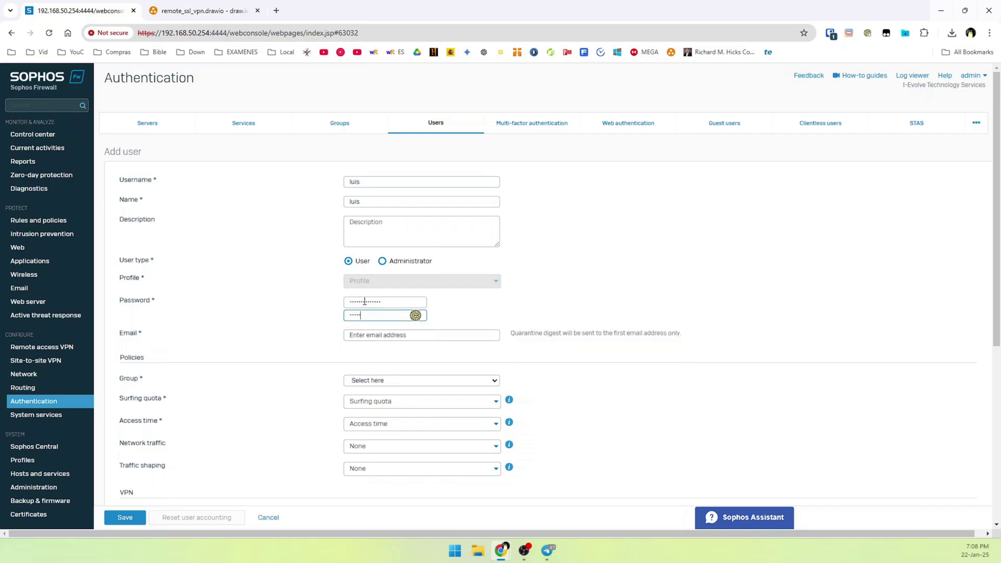
key(Tab)
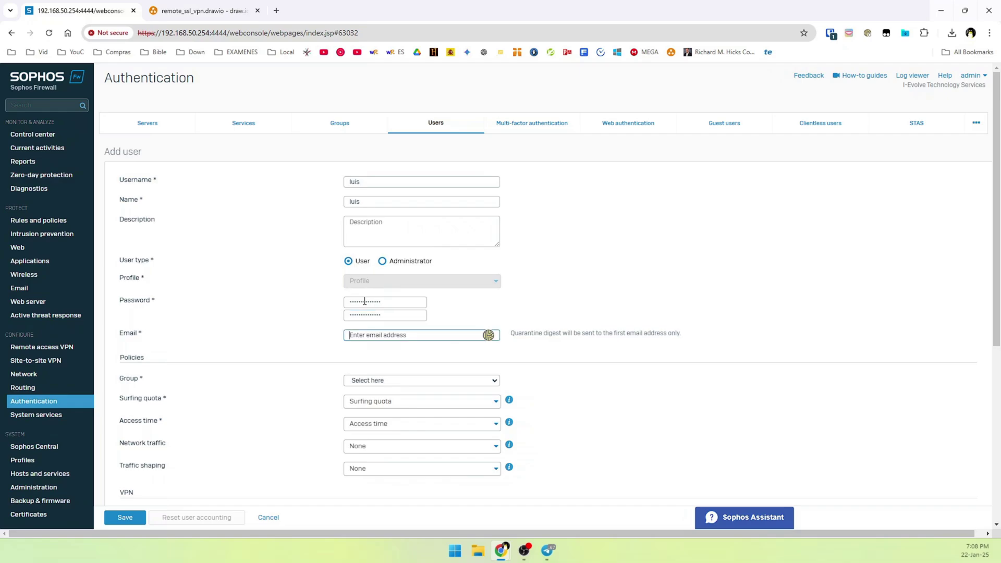
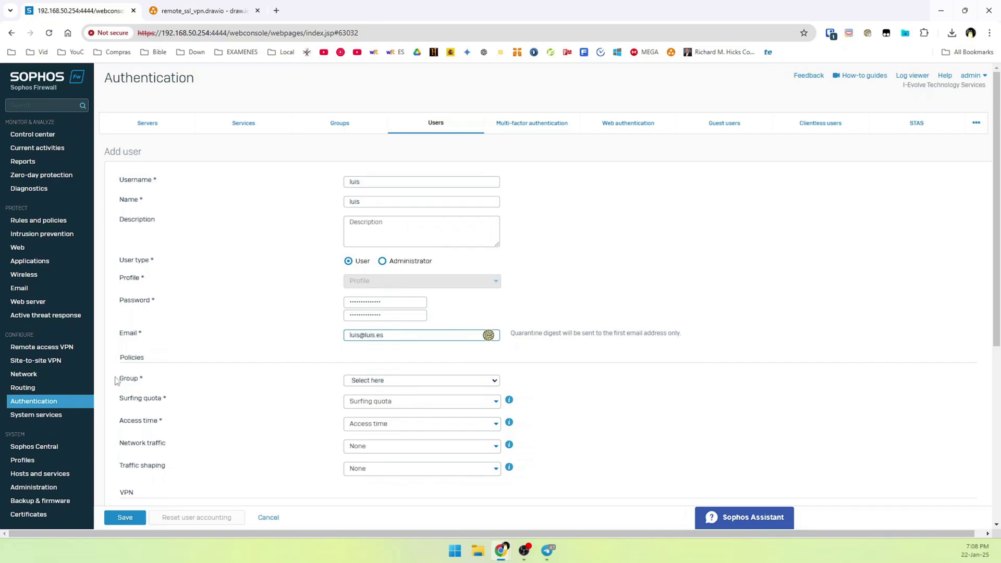
Assign the user to IPSEC_GROUP and save the account.
click(378, 381)
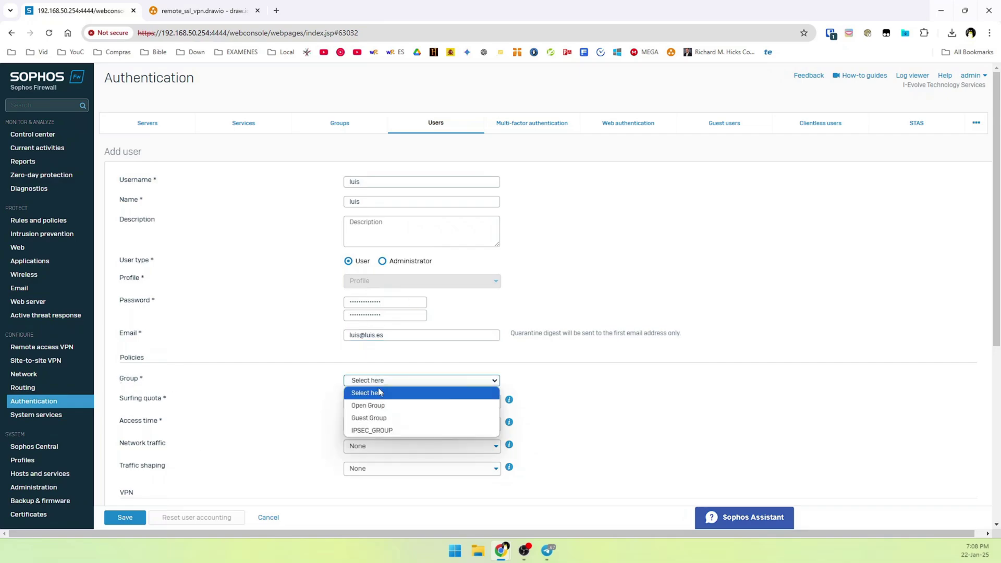
click(380, 431)
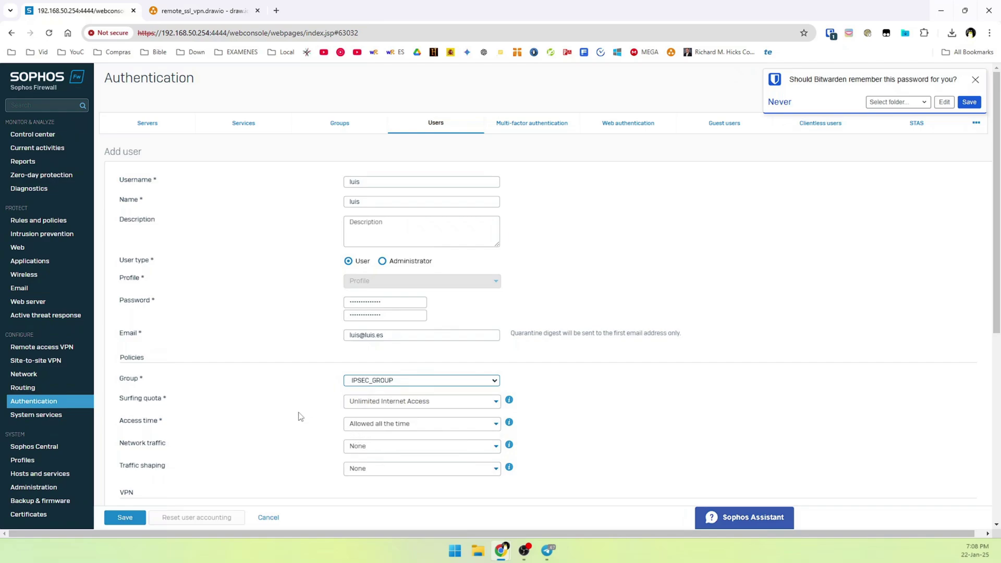
scroll(297, 415, down, 3)
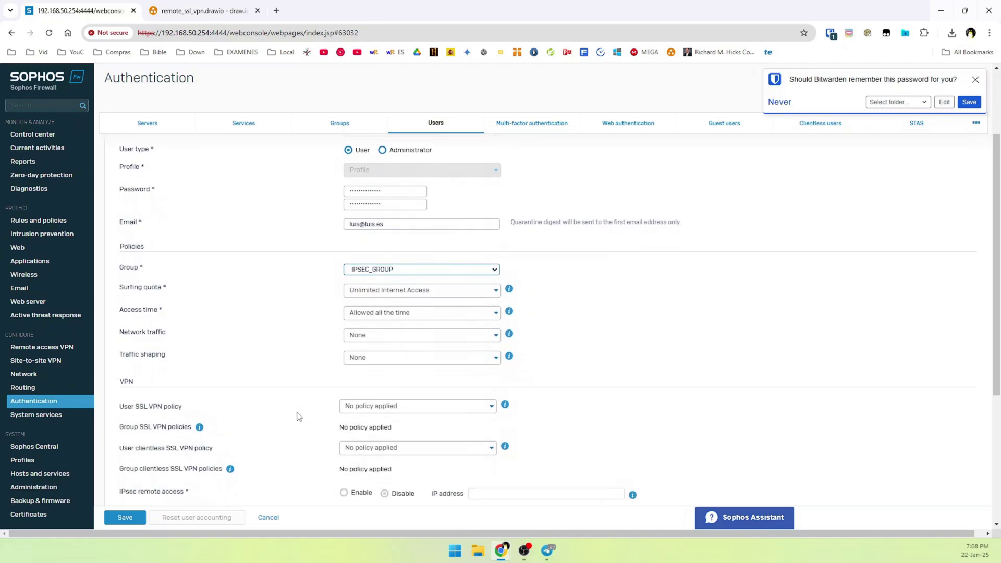
click(125, 517)
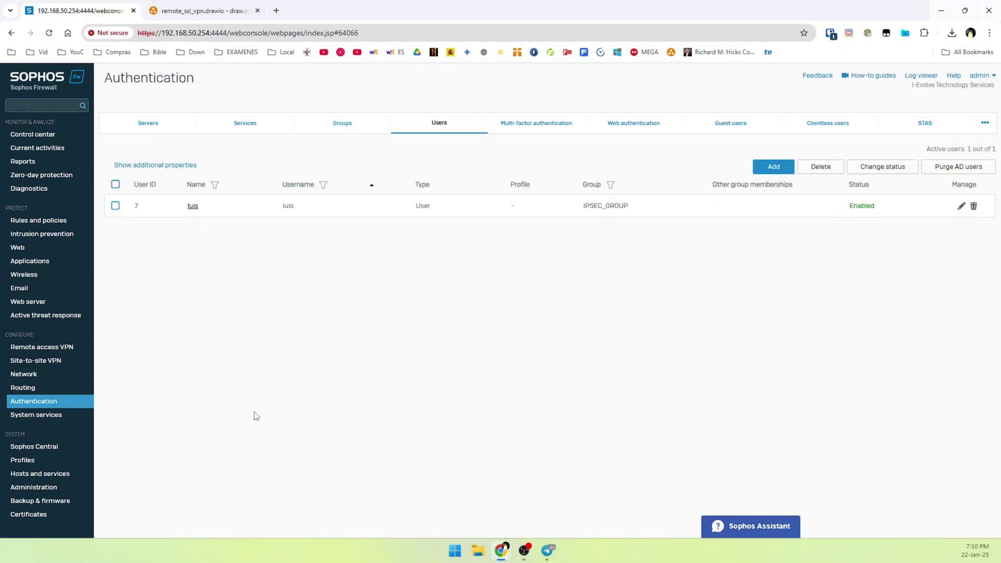
click(61, 352)
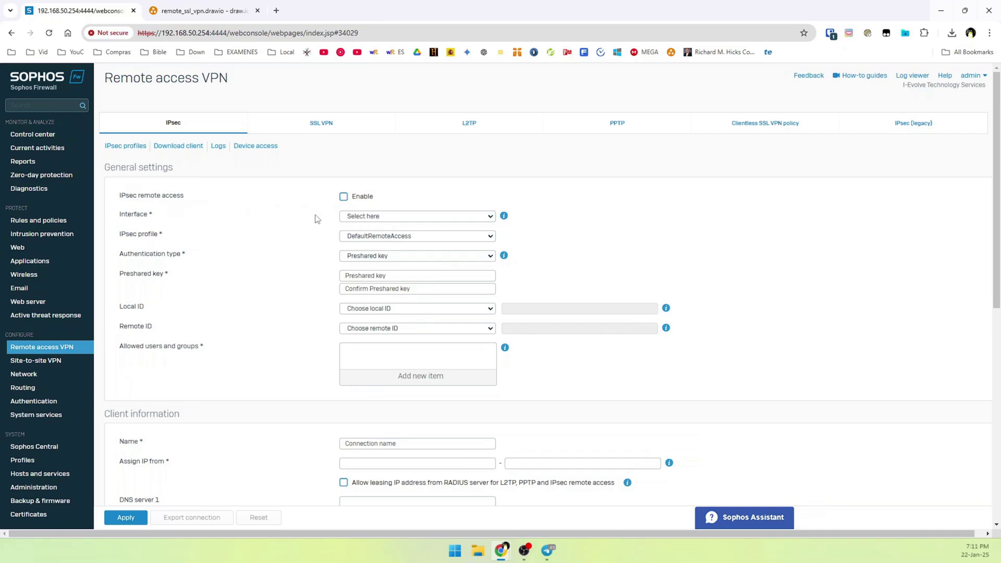
Enable IPsec remote access on Port2 - 192.168.120.21 with a preshared key.
click(343, 198)
click(403, 216)
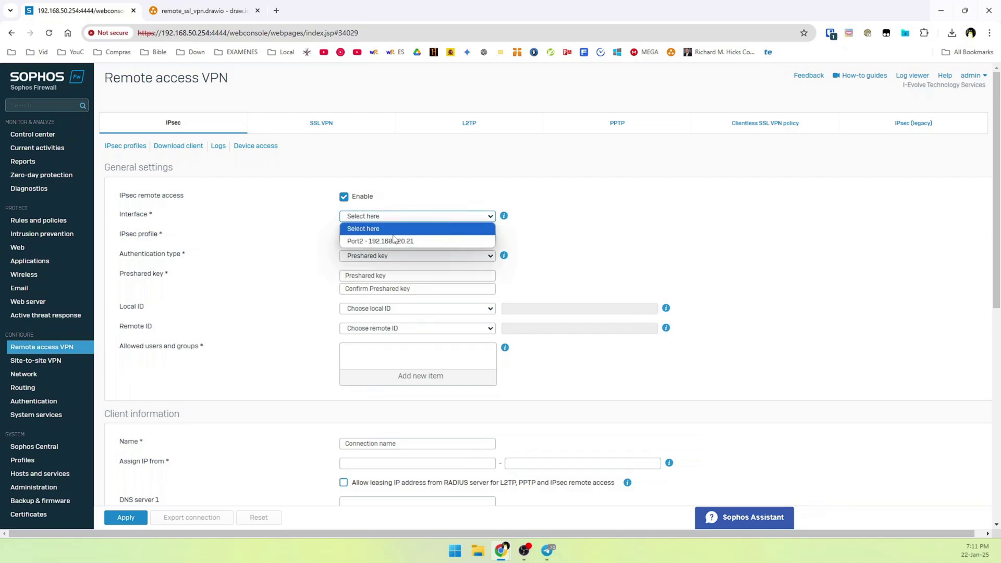
click(357, 243)
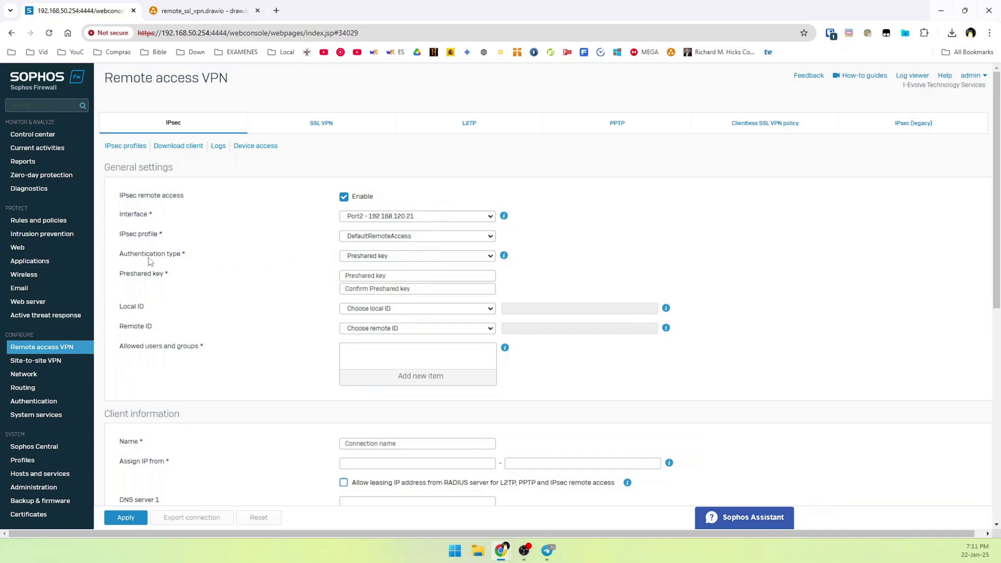
click(354, 256)
click(364, 270)
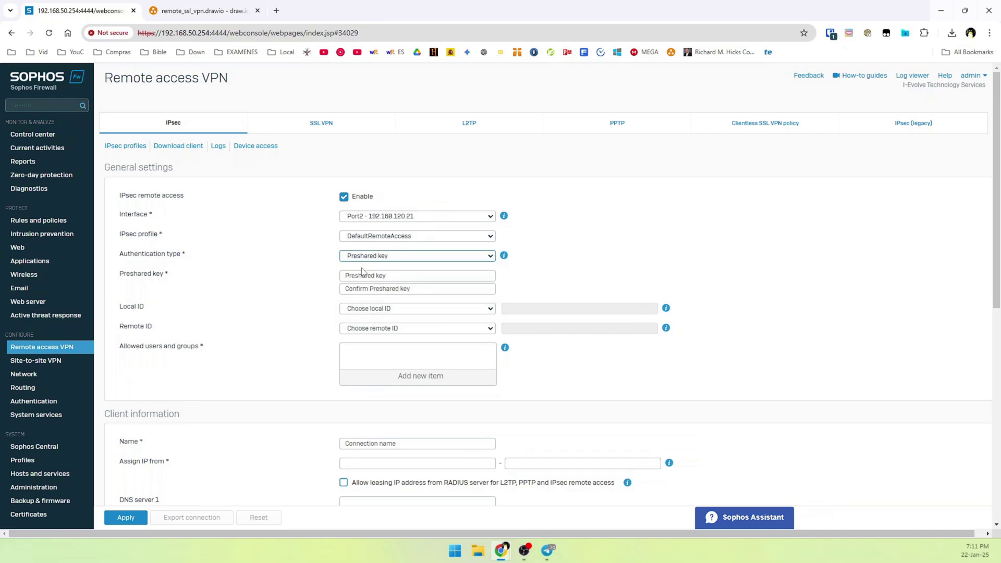
click(369, 274)
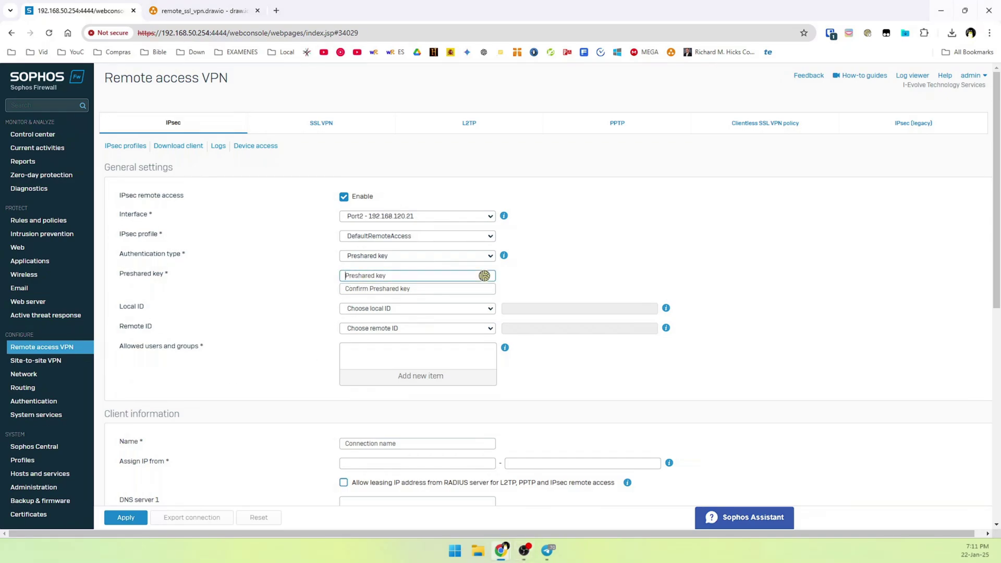
text(•••)
click(418, 288)
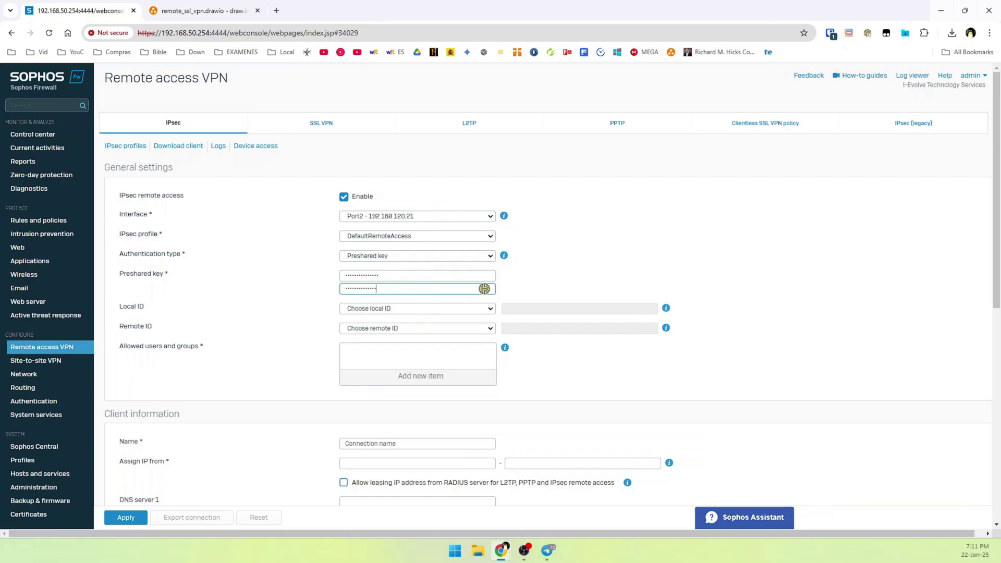
click(264, 353)
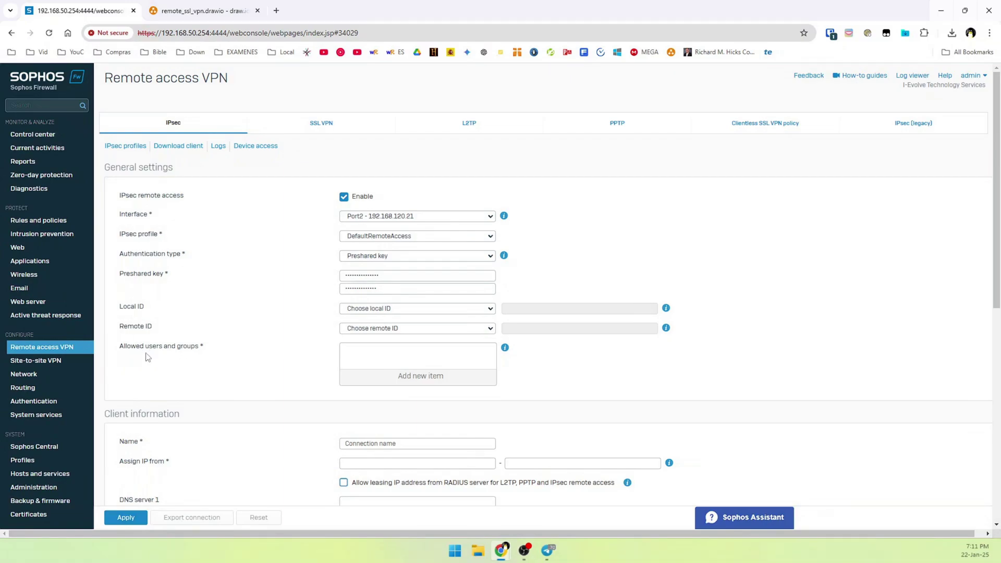
Add IPSEC_GROUP to the allowed users and groups.
click(401, 376)
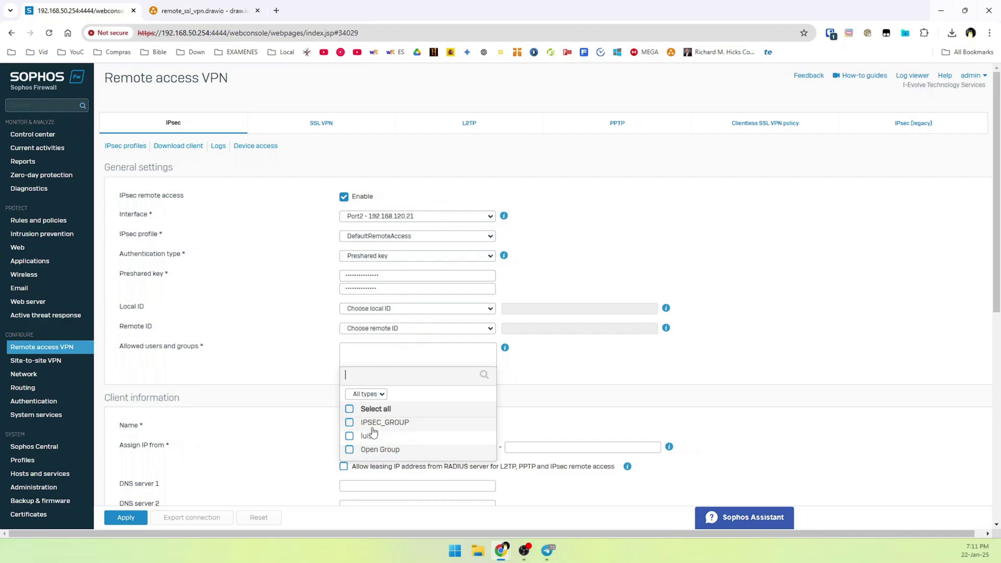
click(350, 422)
click(392, 476)
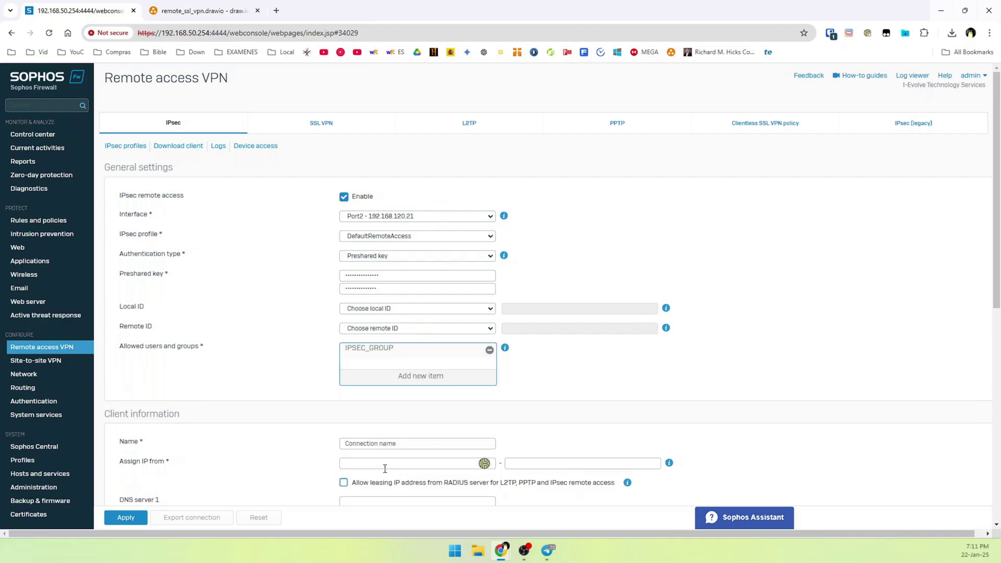
scroll(319, 406, down, 1)
scroll(319, 406, down, 1)
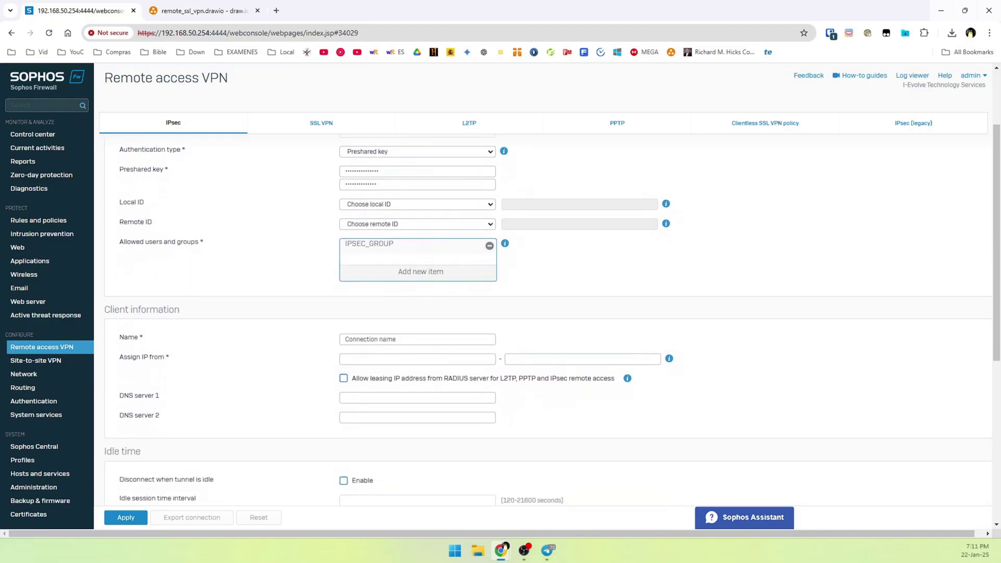
Name the client connection IPSEC_HOME and assign addresses 172.17.50.10 to 172.17.50.250.
click(365, 339)
text(IPSEC_HOME)
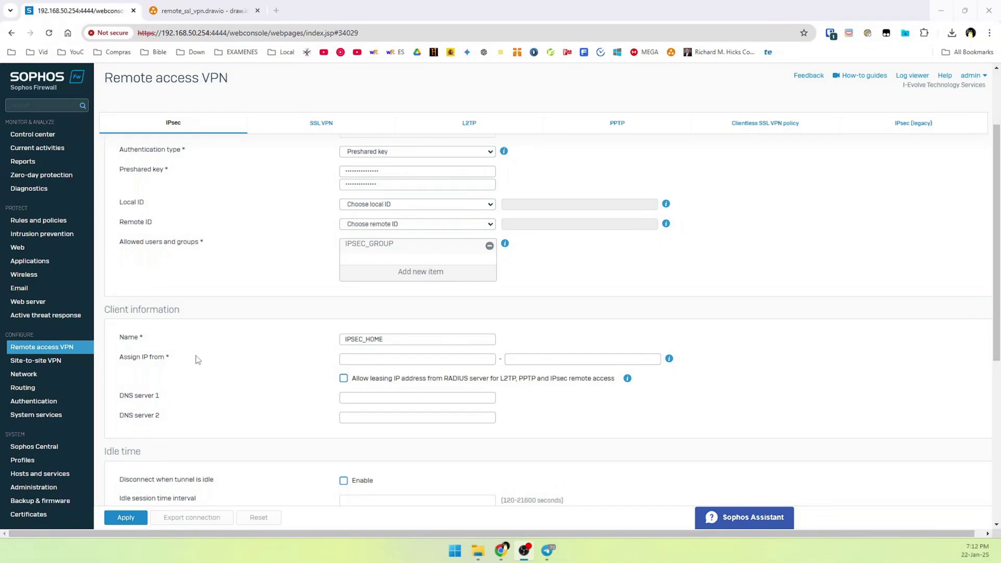
click(348, 364)
click(362, 359)
text(1)
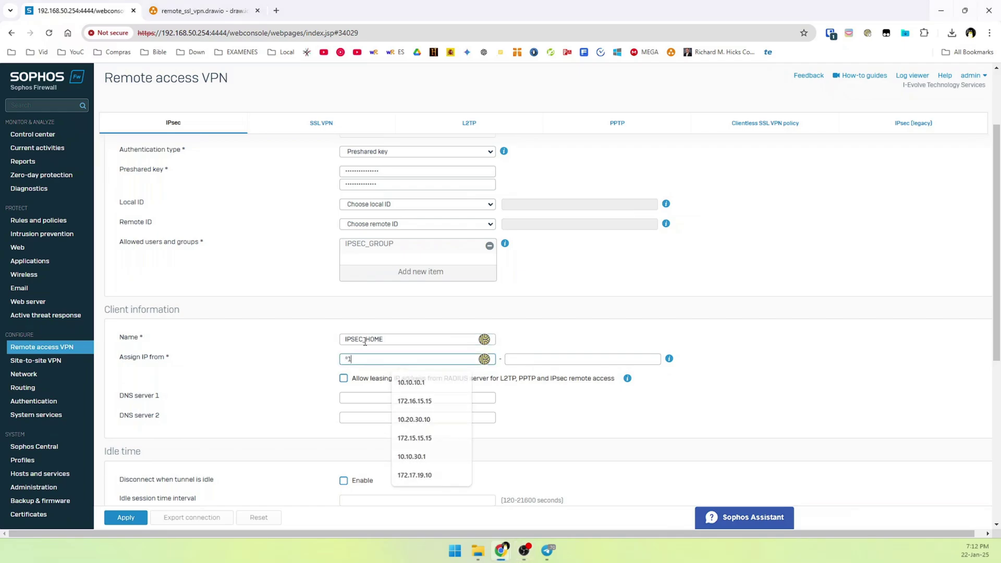
text(72172.1)
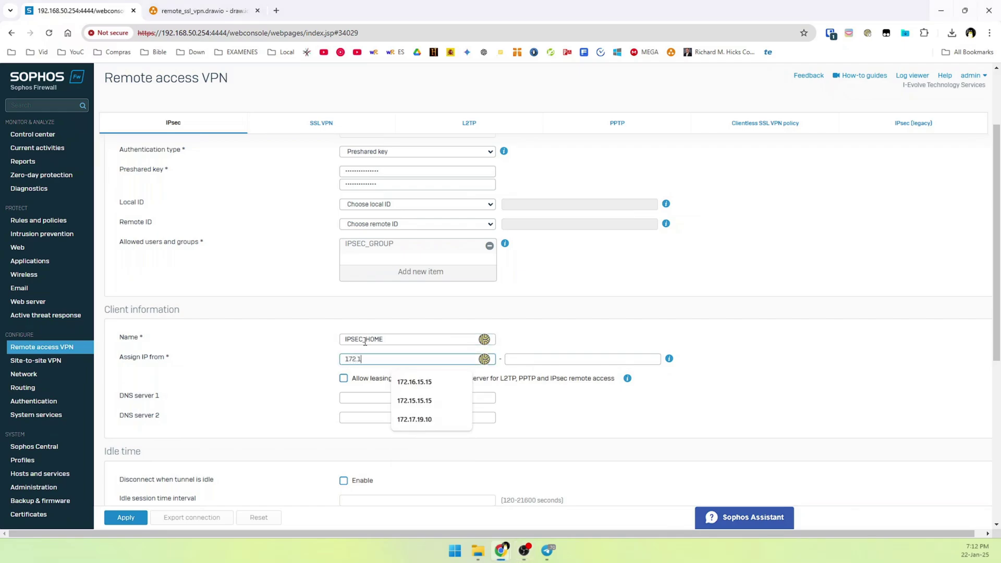
text(6)
key(BackSpace)
text(7)
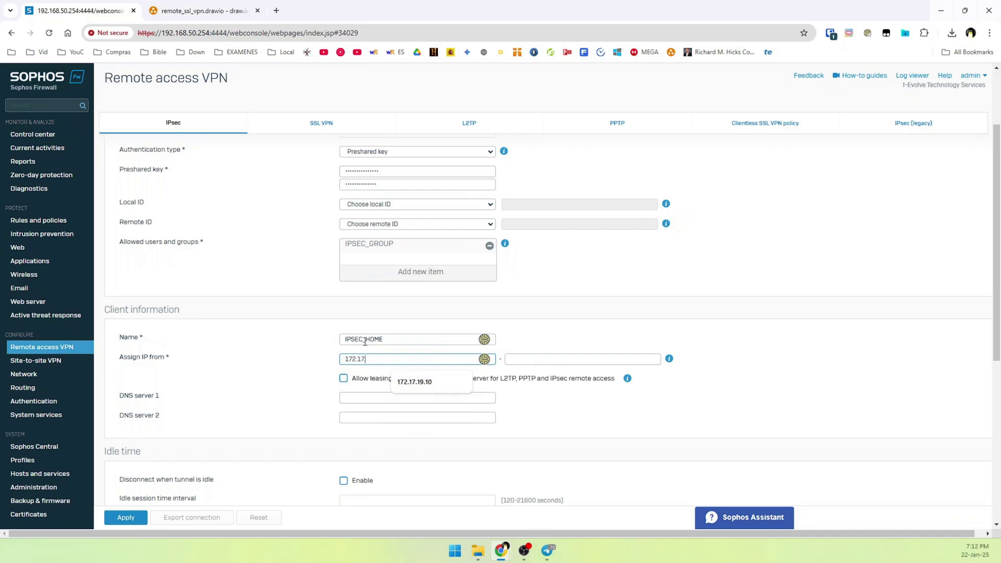
text(.50.10)
key(Tab)
text(172.1)
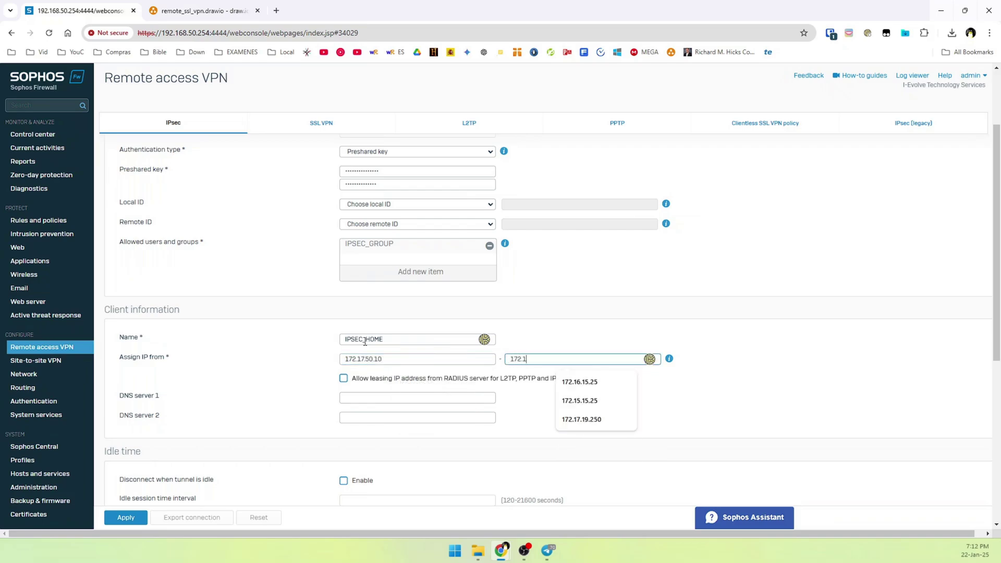
text(7.50.250)
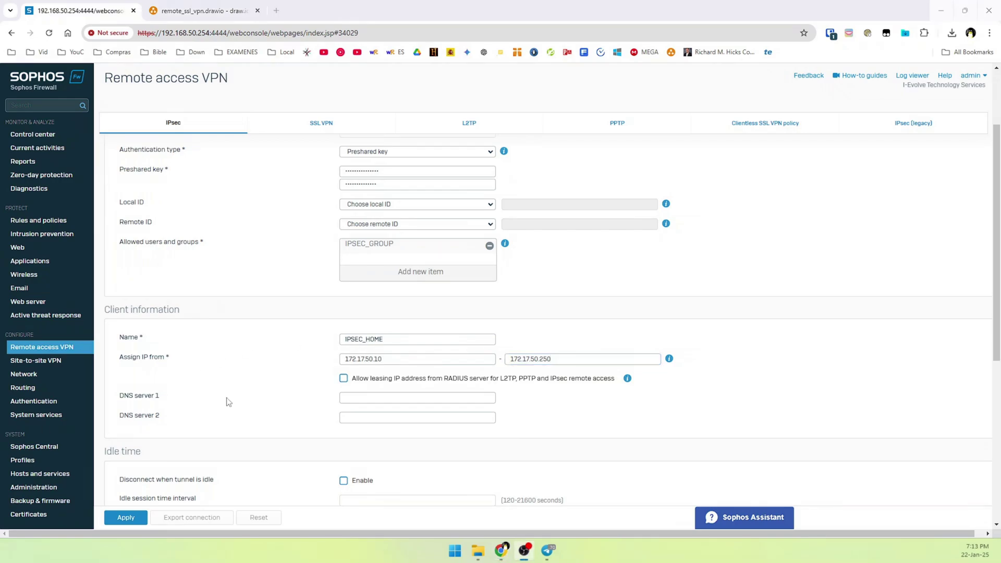
Set DNS server 1 to 8.8.8.8 and DNS server 2 to 192.168.50.50.
click(428, 398)
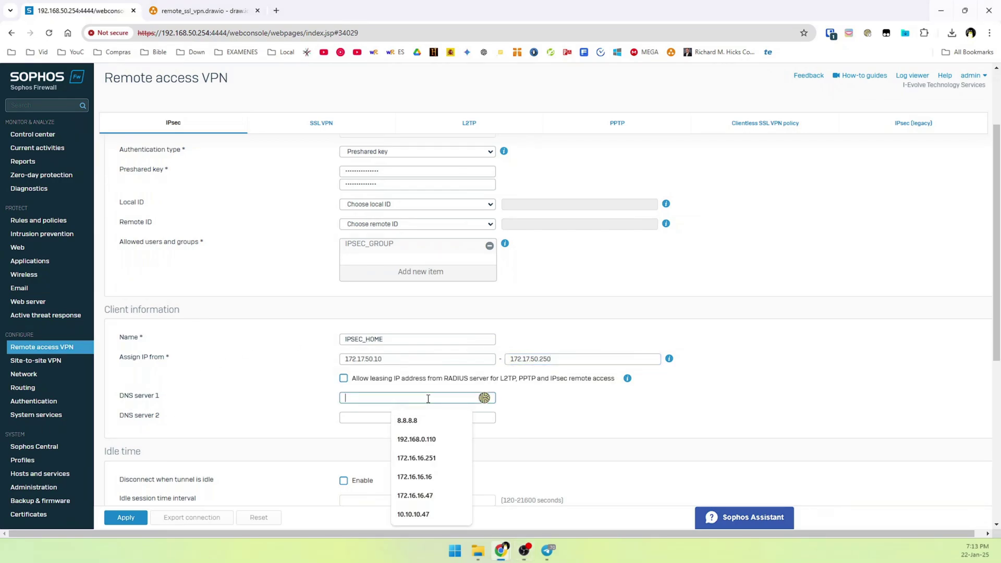
click(402, 417)
click(403, 417)
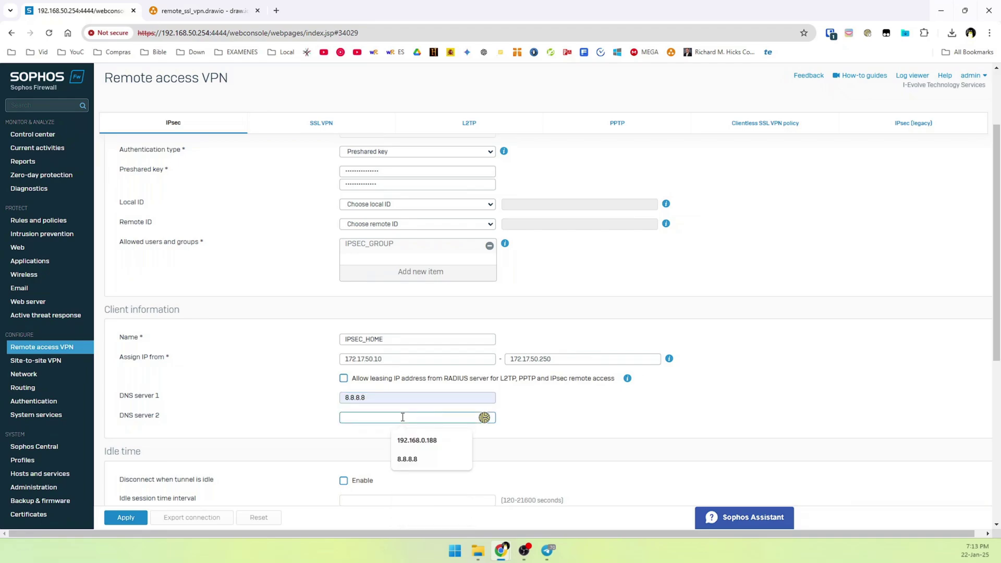
text(192.168)
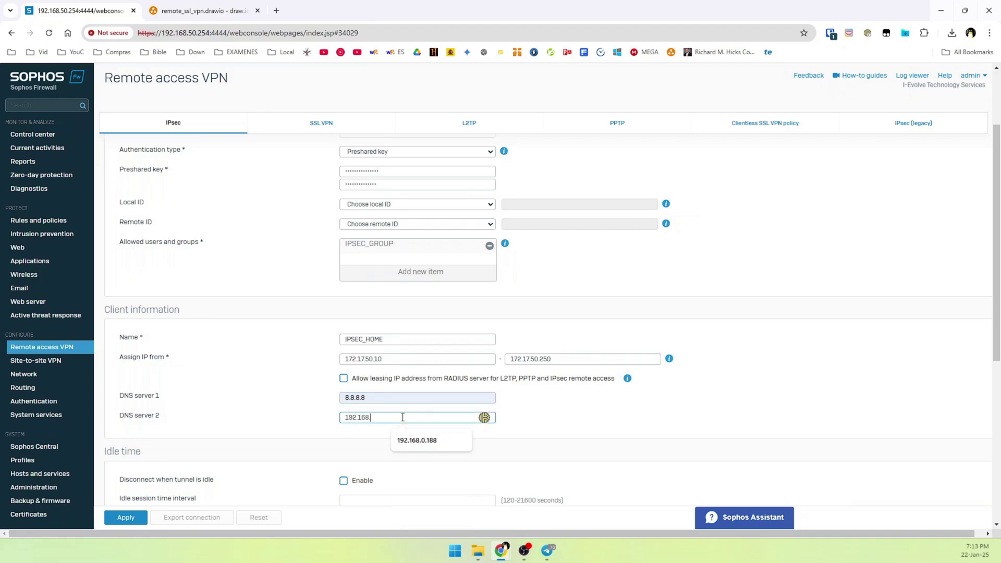
text(.50)
scroll(438, 388, down, 2)
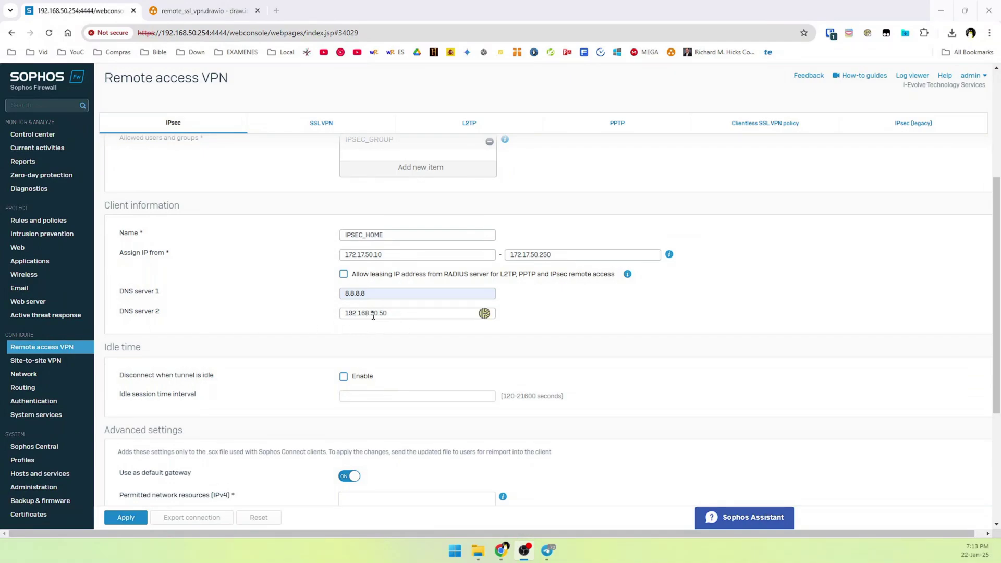
scroll(259, 407, down, 1)
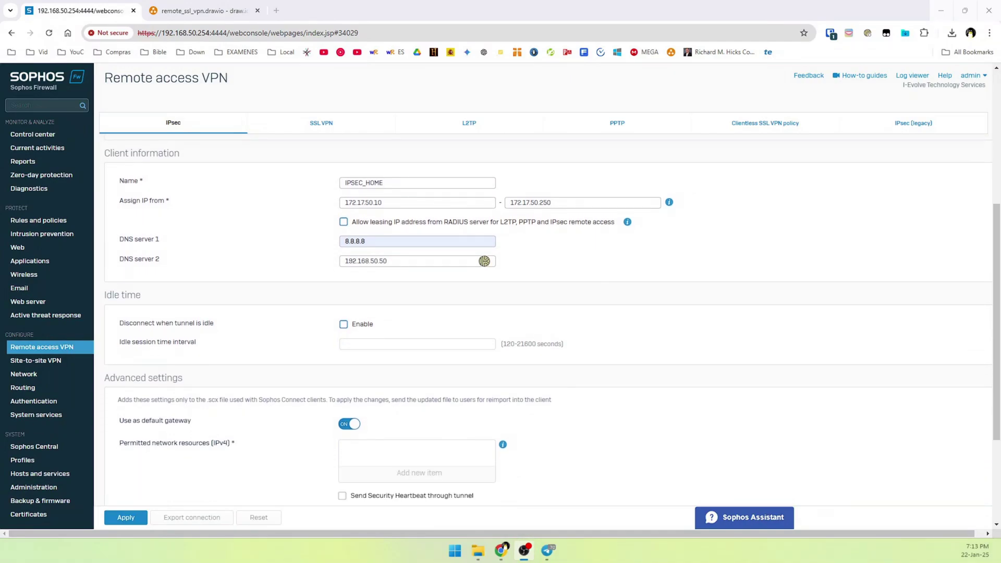
scroll(156, 364, down, 2)
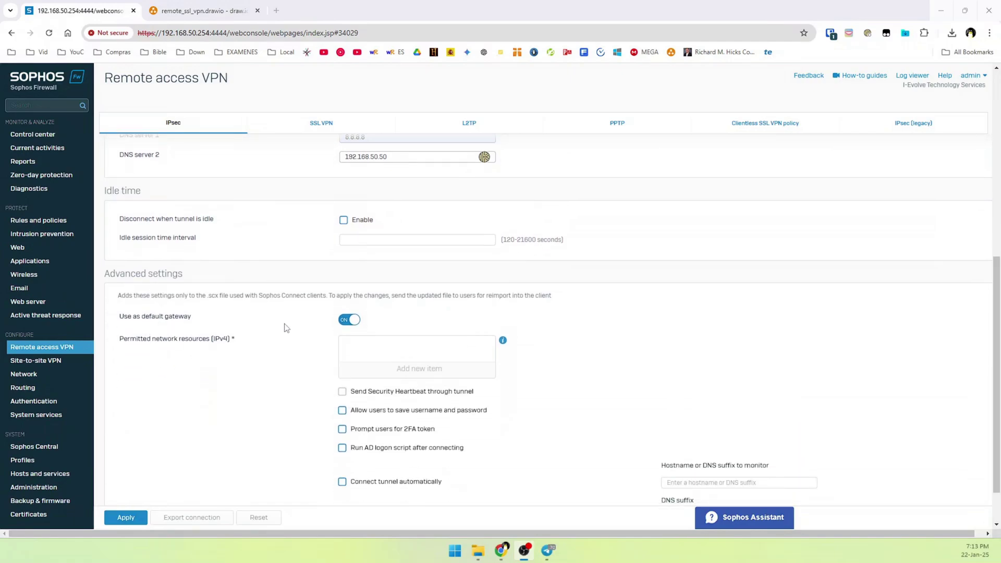
Turn 'Use as default gateway' off, then bring up the draw.io network diagram.
click(346, 320)
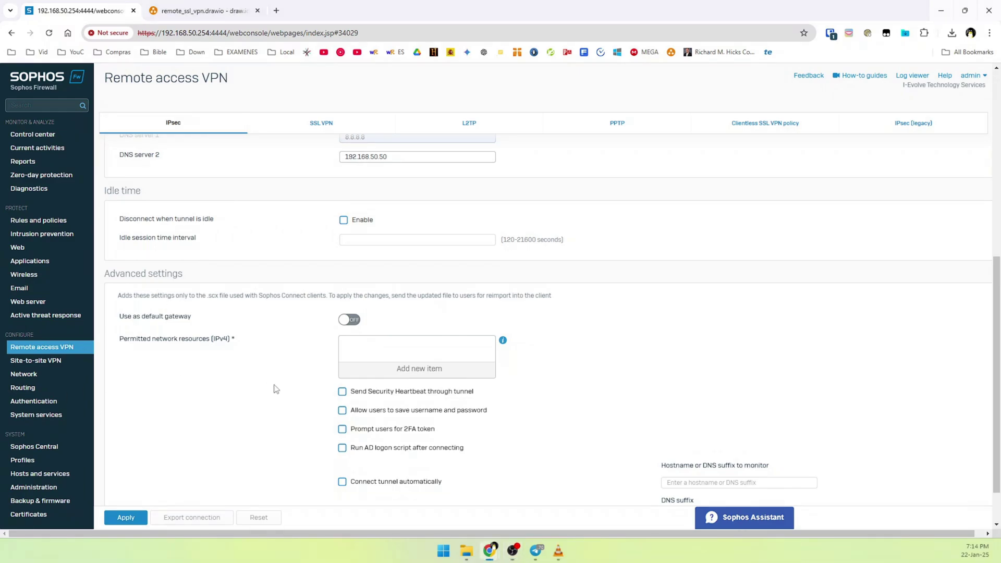
click(235, 11)
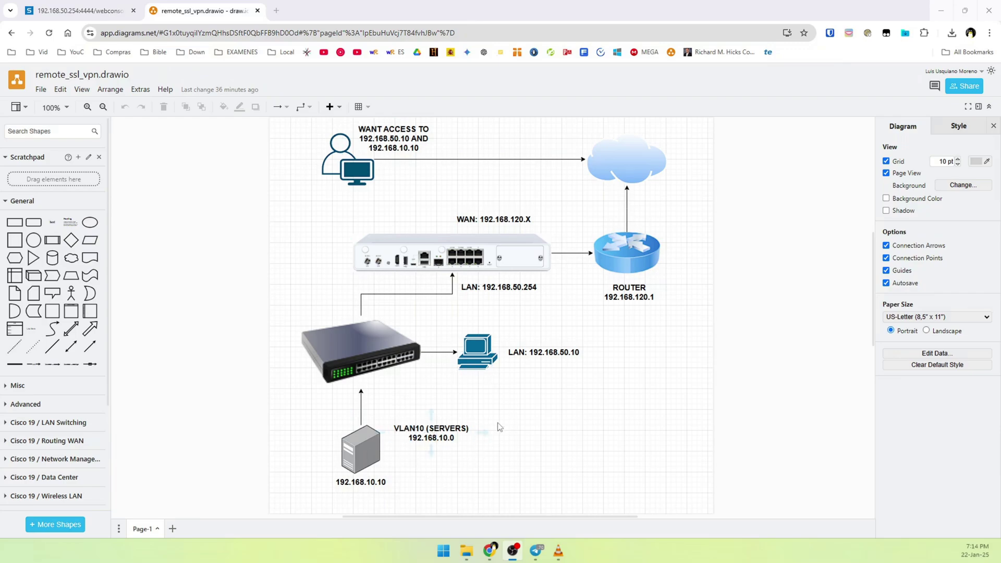
Check the diagram's LAN and VLAN10 subnets, then return to the Sophos VPN settings.
key(ctrl+Tab)
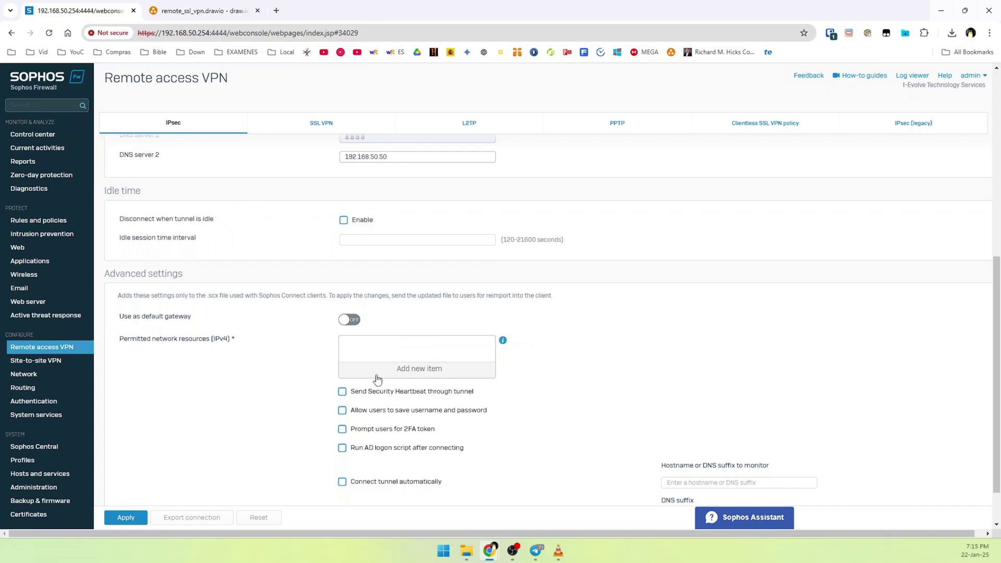
Create and permit the network host LAN NETWORK, 192.168.50.0/24.
click(401, 371)
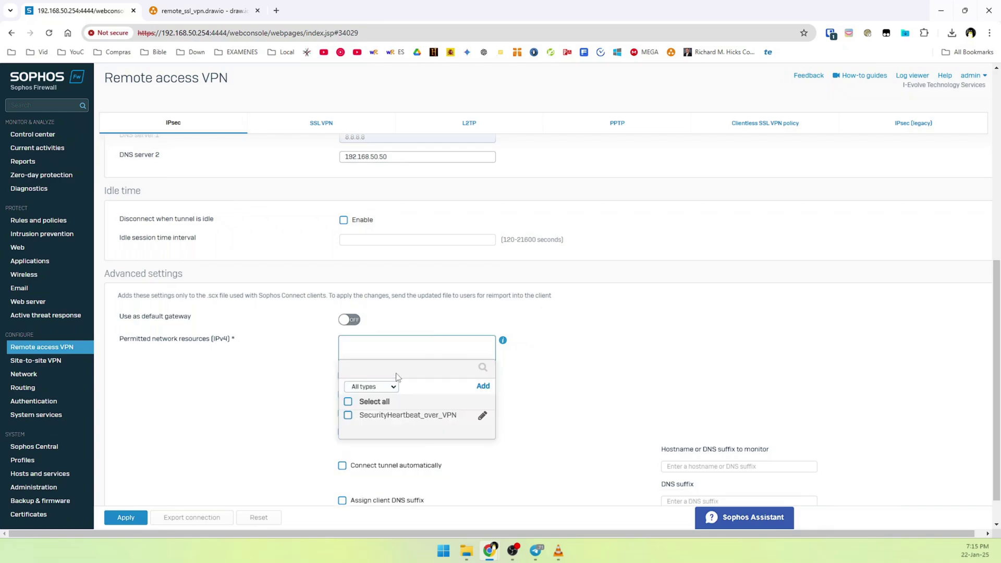
click(485, 391)
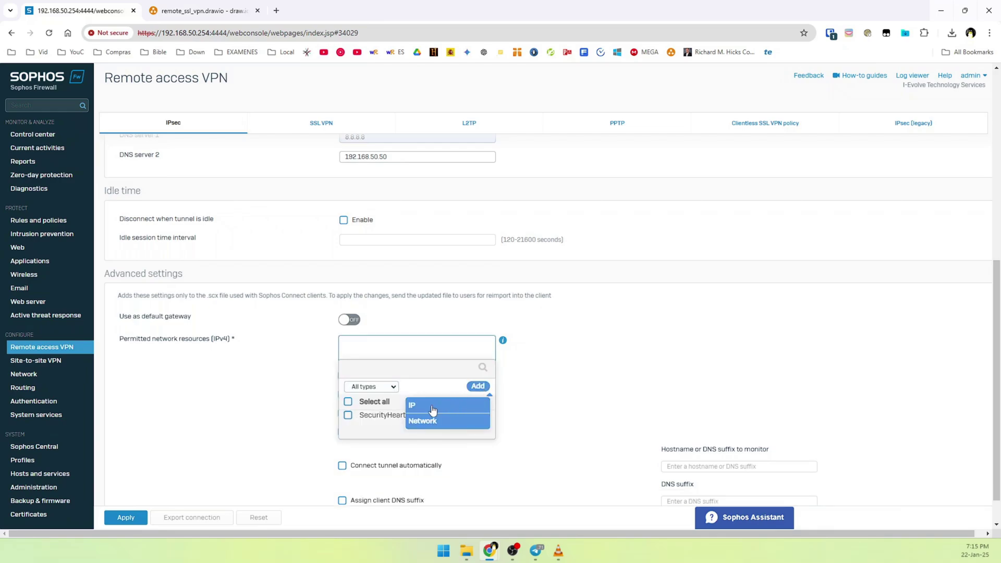
click(424, 419)
click(376, 362)
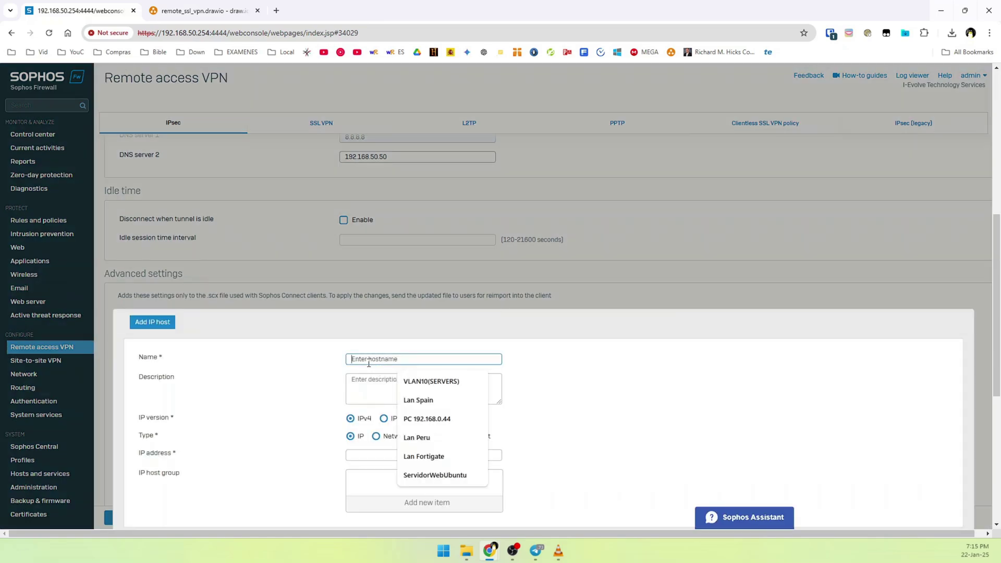
text(L)
key(BackSpace)
text(LAN NETWORK)
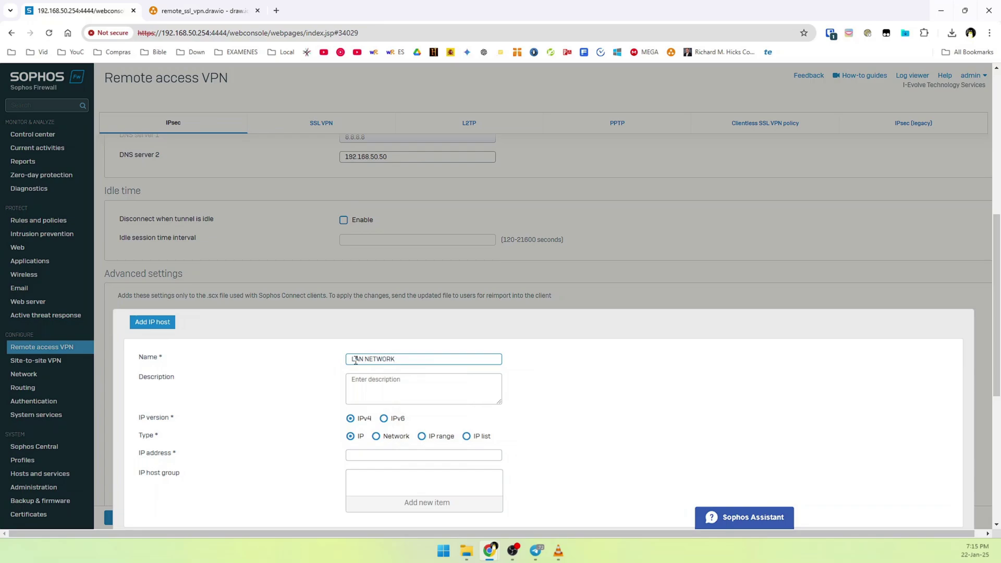
click(397, 437)
click(393, 453)
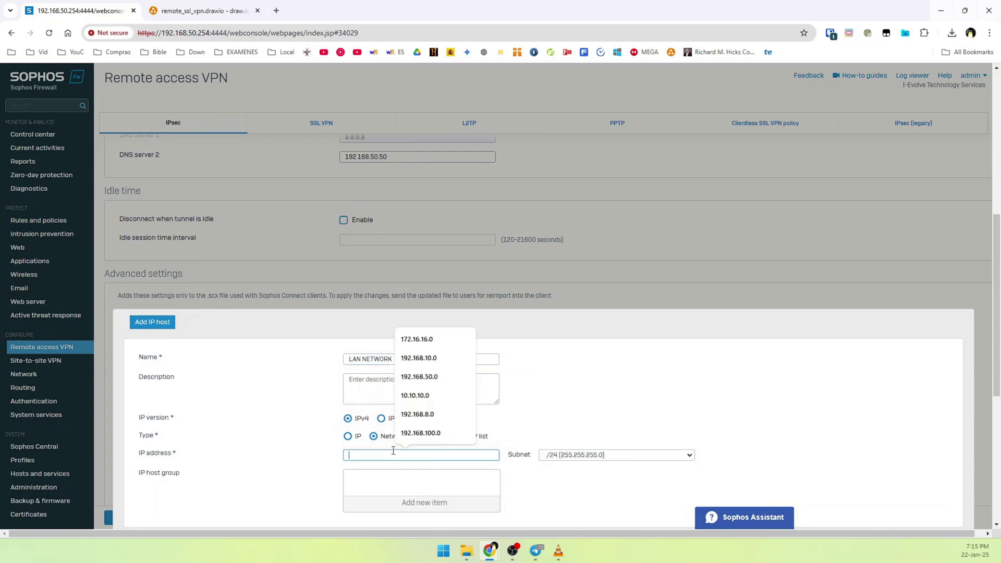
text(192.168)
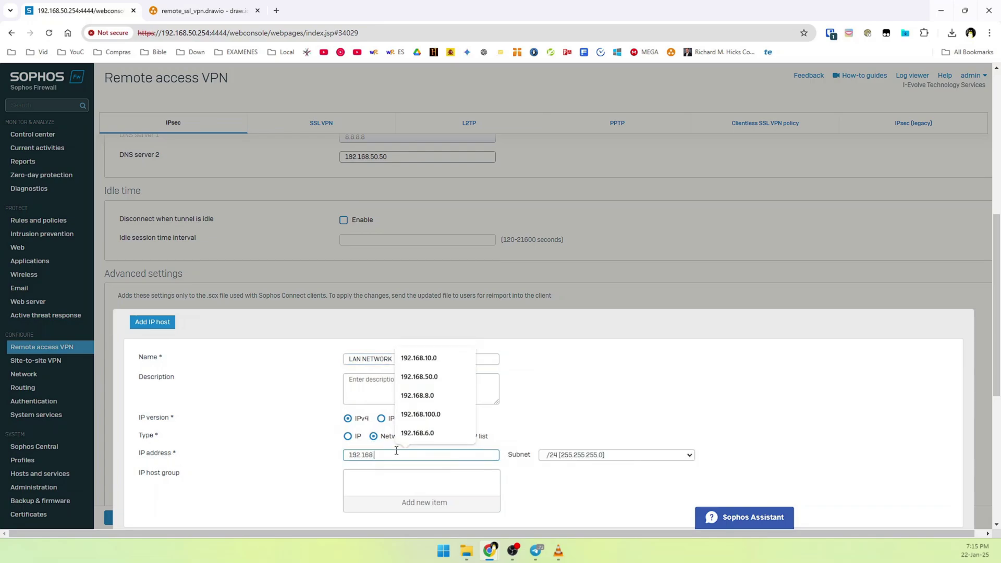
text(.50)
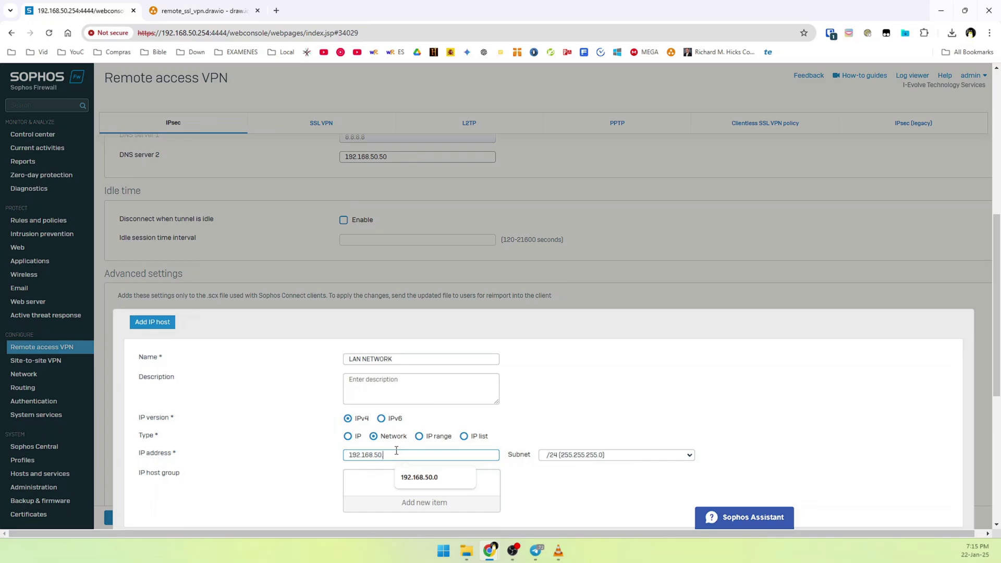
text(.0)
scroll(318, 458, down, 1)
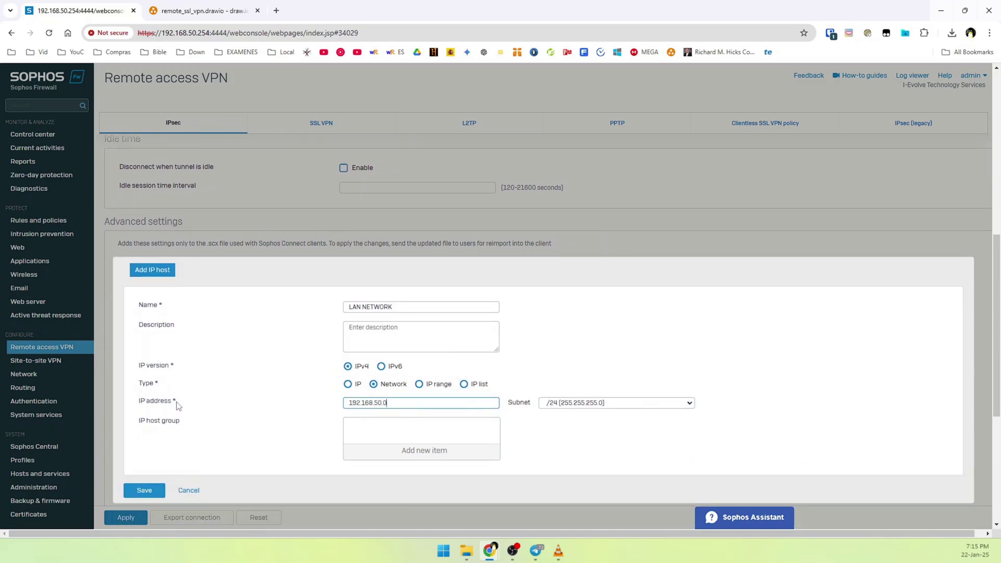
click(146, 495)
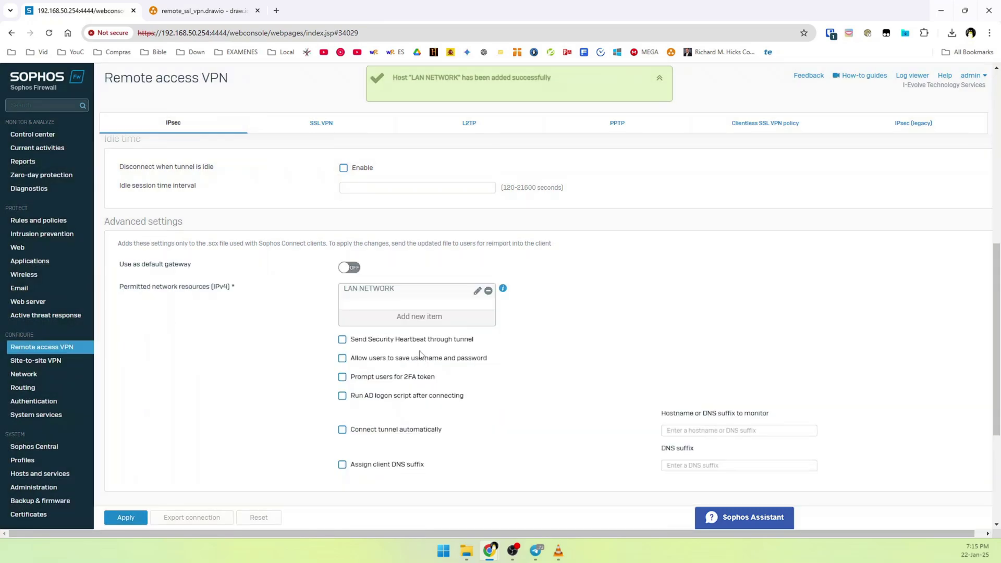
Create and permit the network host VLAN10_SERVERS, 192.168.10.0/24.
click(419, 316)
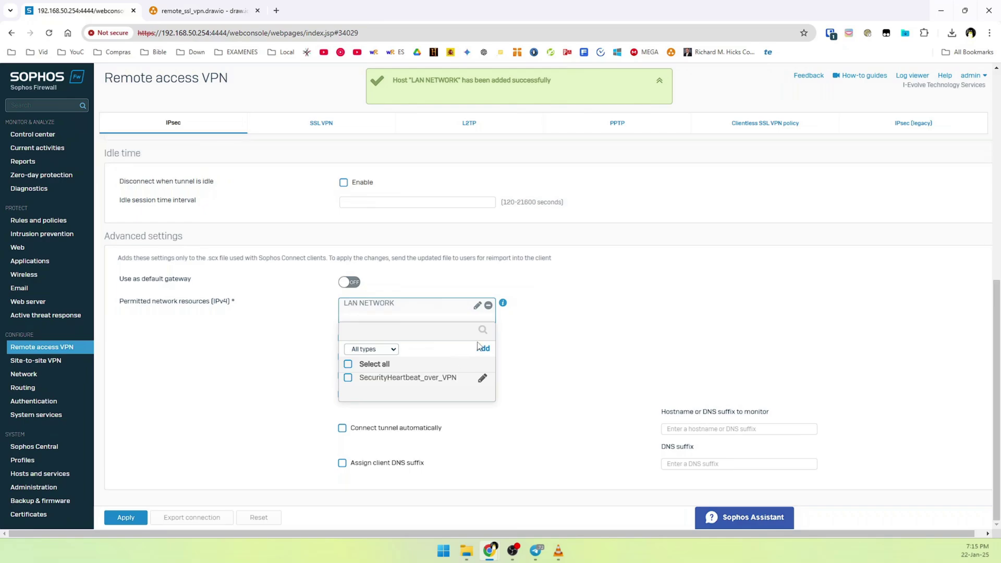
click(480, 348)
click(441, 386)
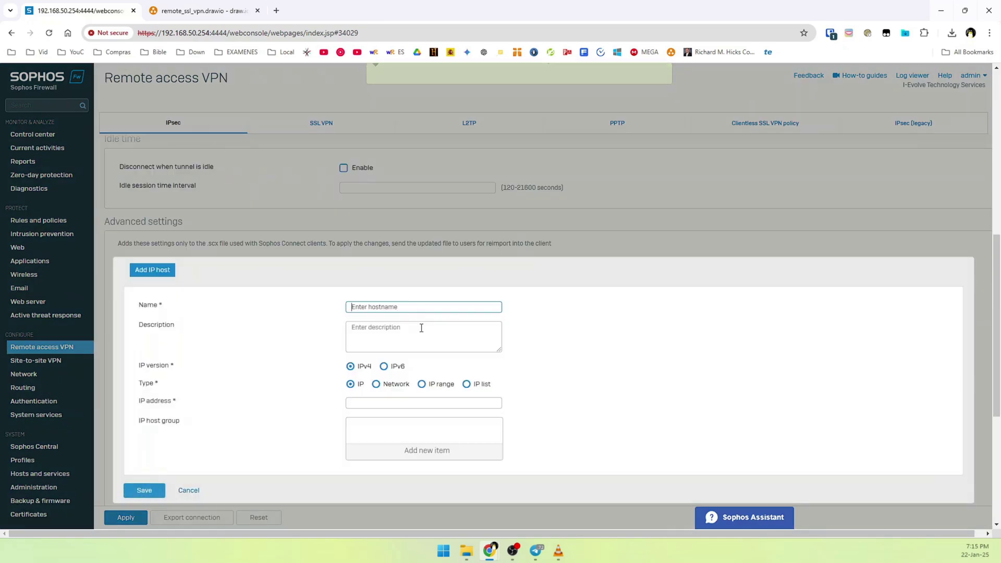
text(VLAN10_SERVERS)
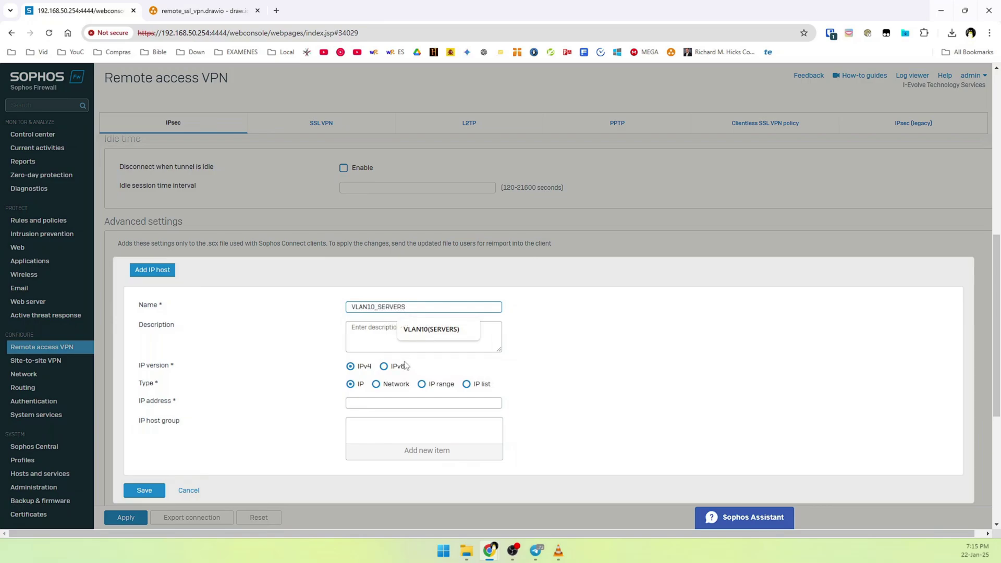
click(401, 383)
click(385, 402)
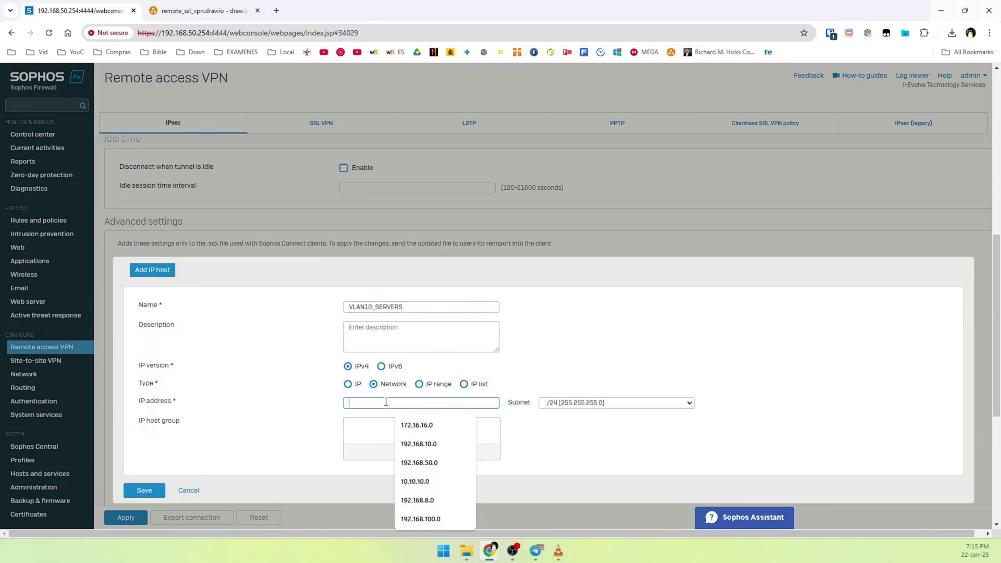
text(192Ñ)
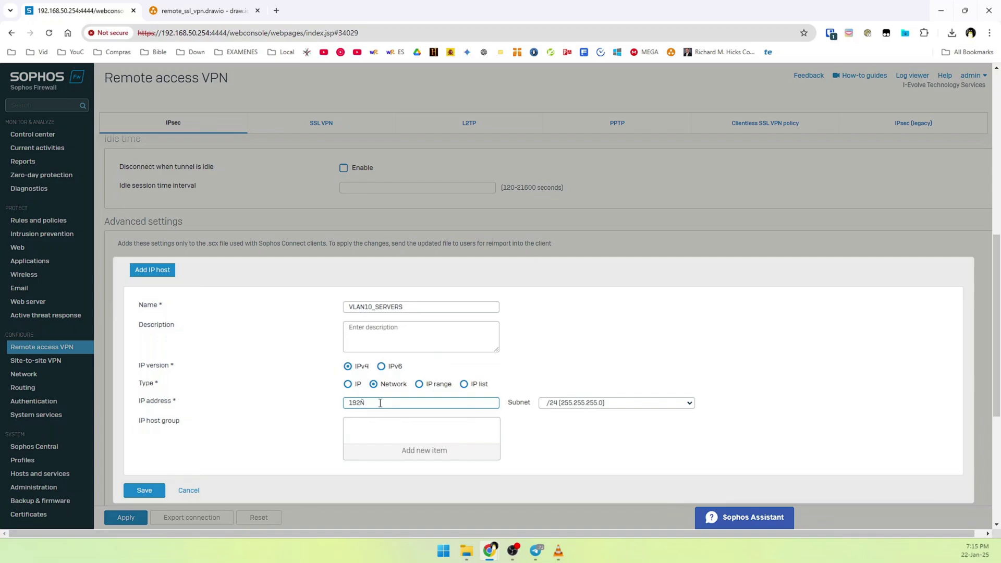
key(BackSpace)
text(.168.10.0)
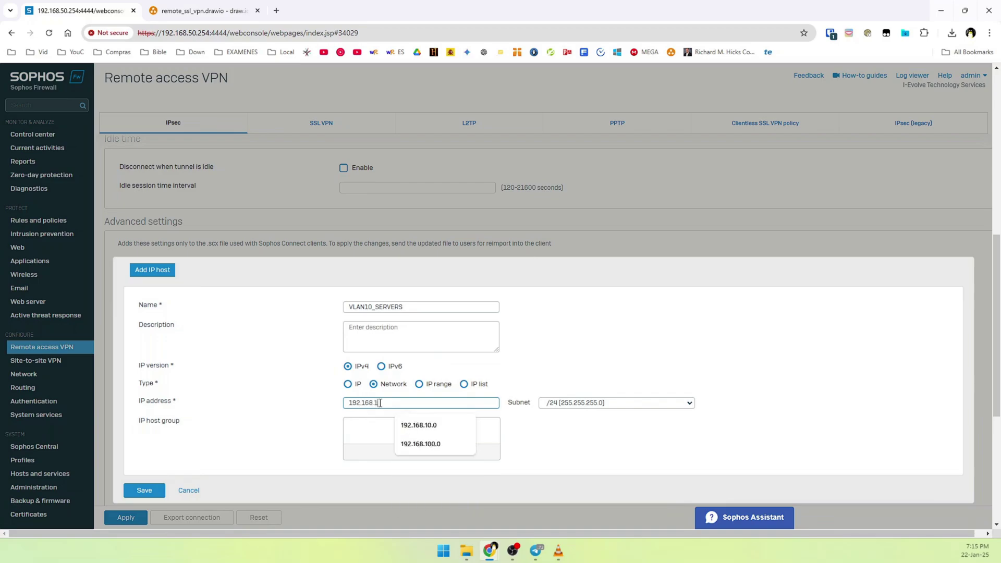
click(140, 491)
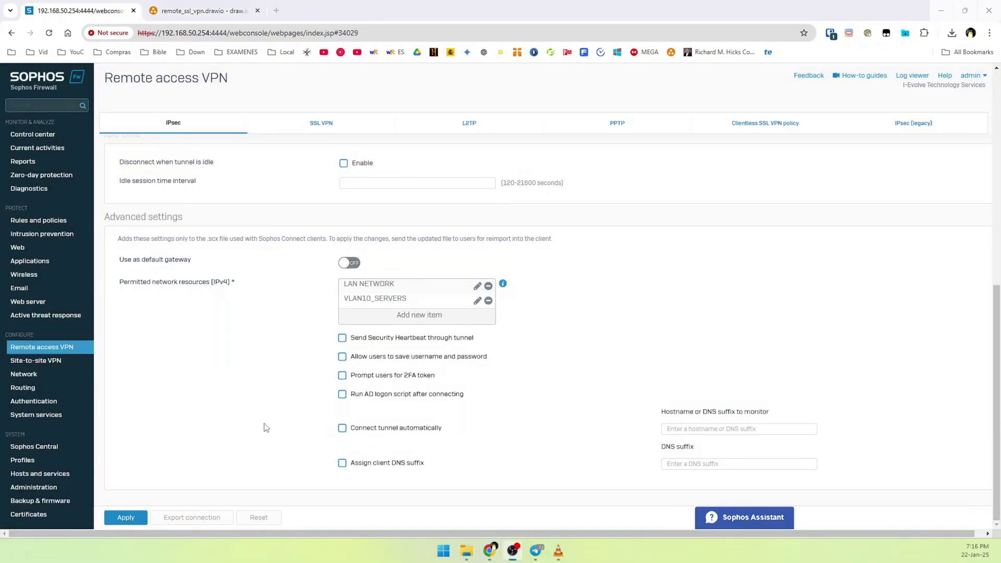
Replace the preshared key and its confirmation, then apply and confirm the PSK update.
click(137, 521)
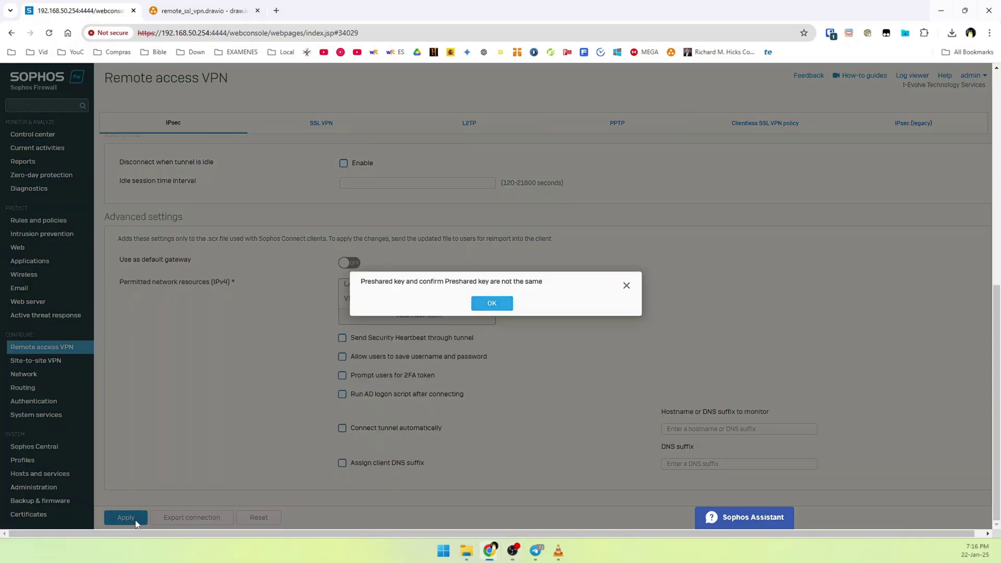
click(489, 307)
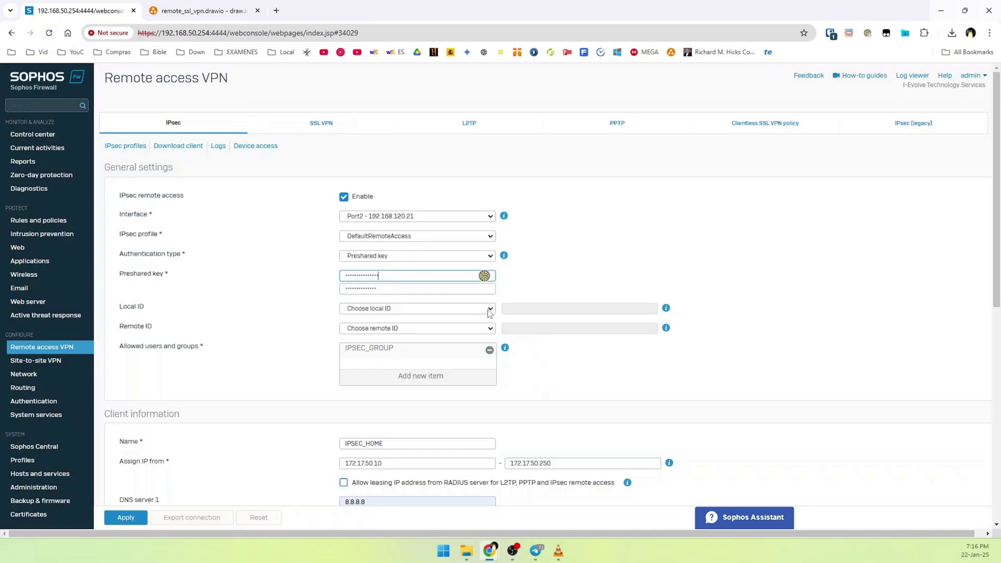
double_click(389, 279)
text(•••)
key(Tab)
text(•••)
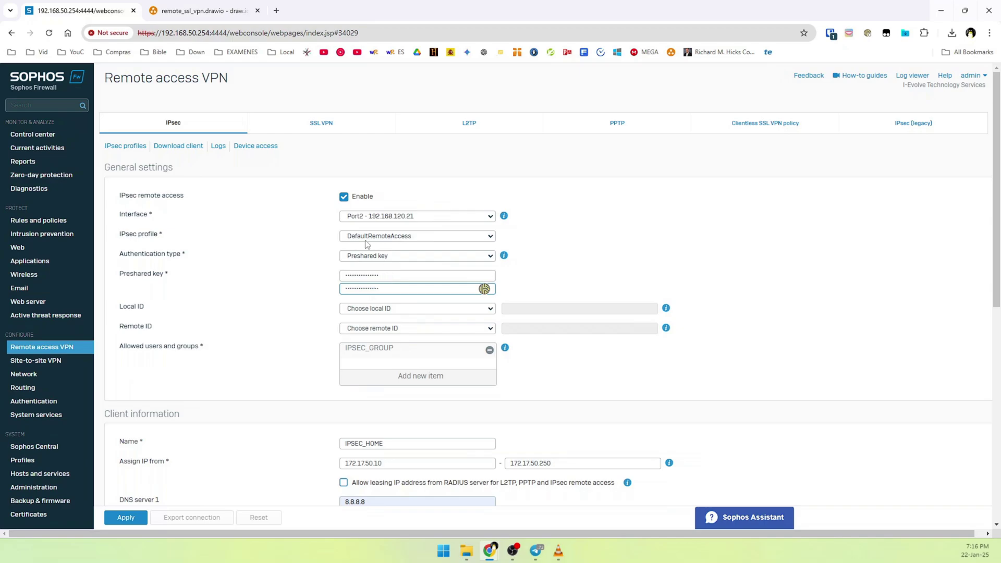
scroll(275, 424, down, 6)
click(125, 518)
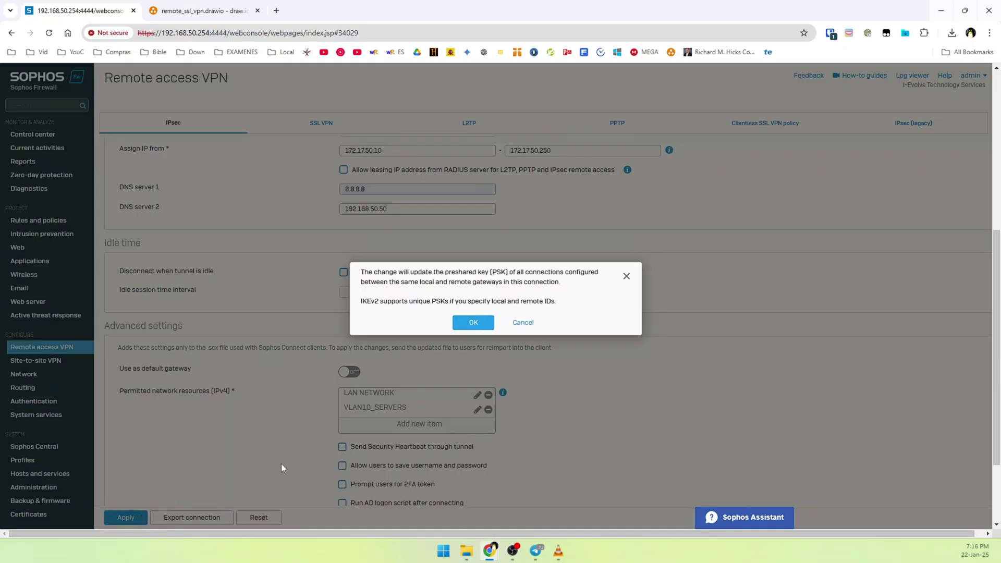
click(473, 322)
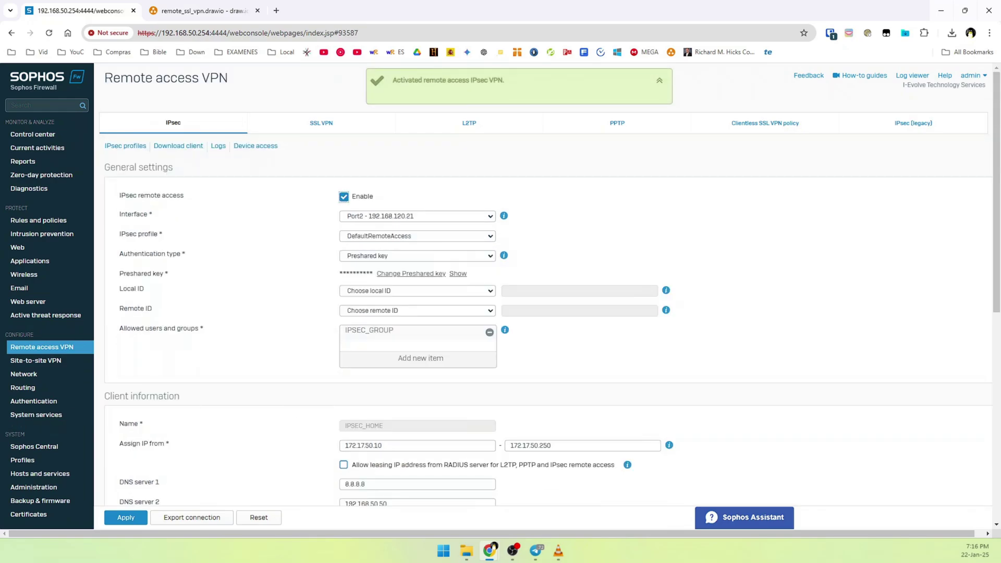
scroll(416, 388, down, 1)
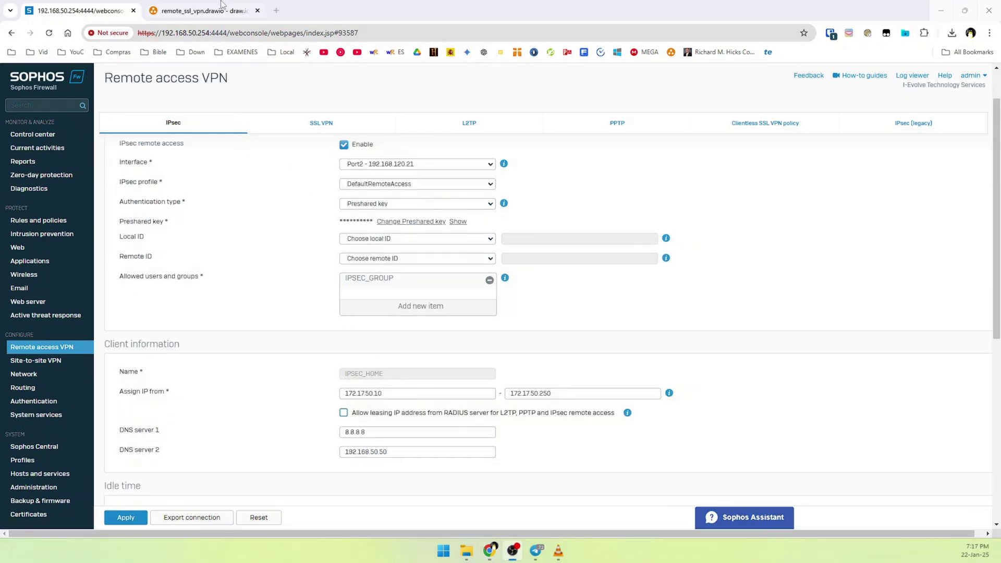
click(206, 10)
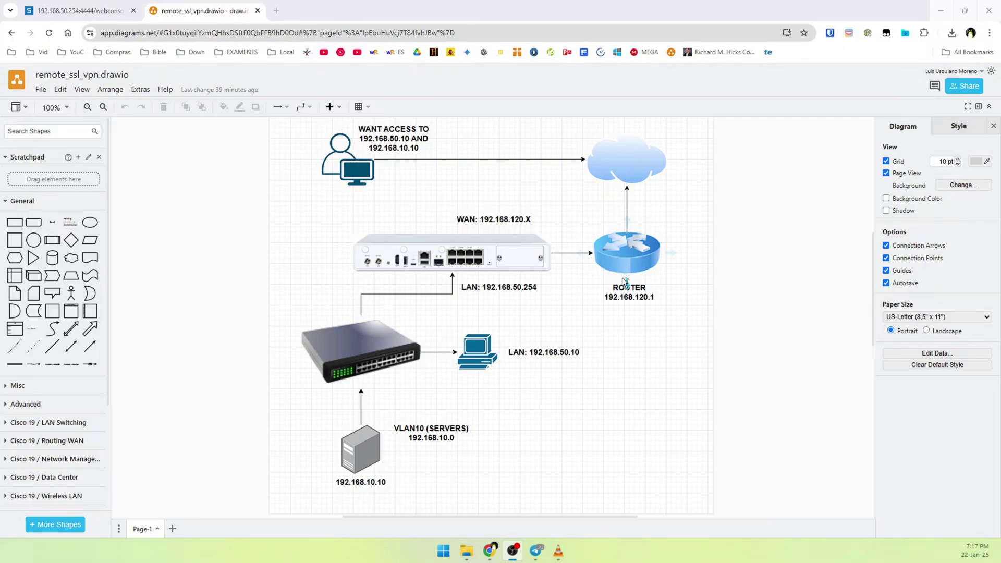
Open a new browser tab showing the Local bookmarks folder.
click(276, 11)
click(287, 52)
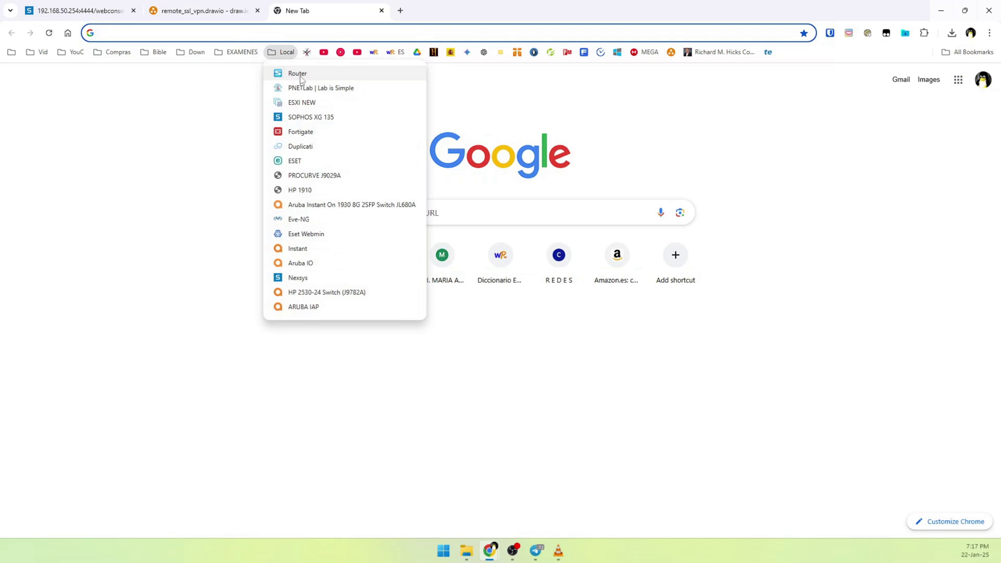
Check the router's Internet > DMZ page showing exposed host 192.168.120.21 enabled, then return to Sophos.
click(300, 74)
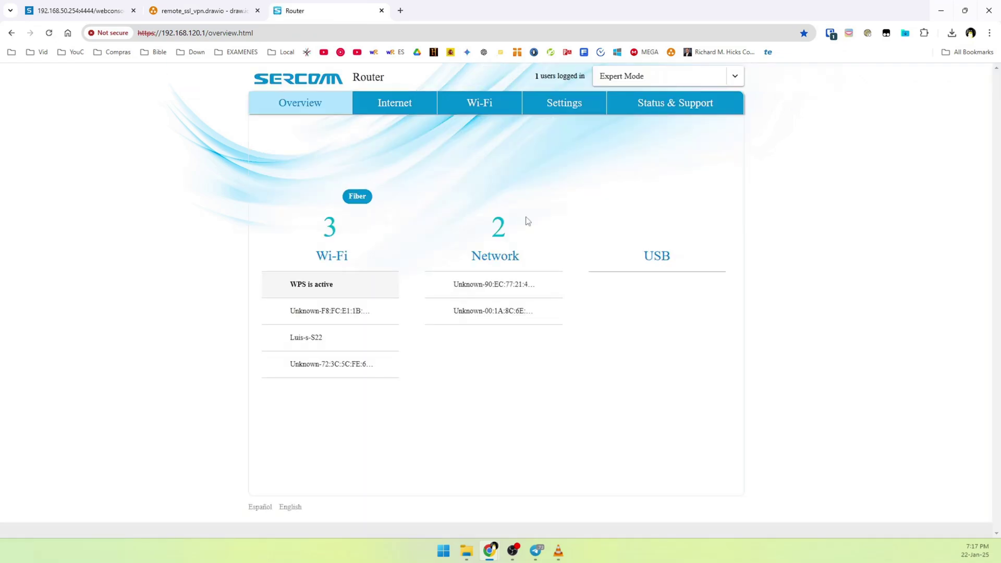
click(401, 108)
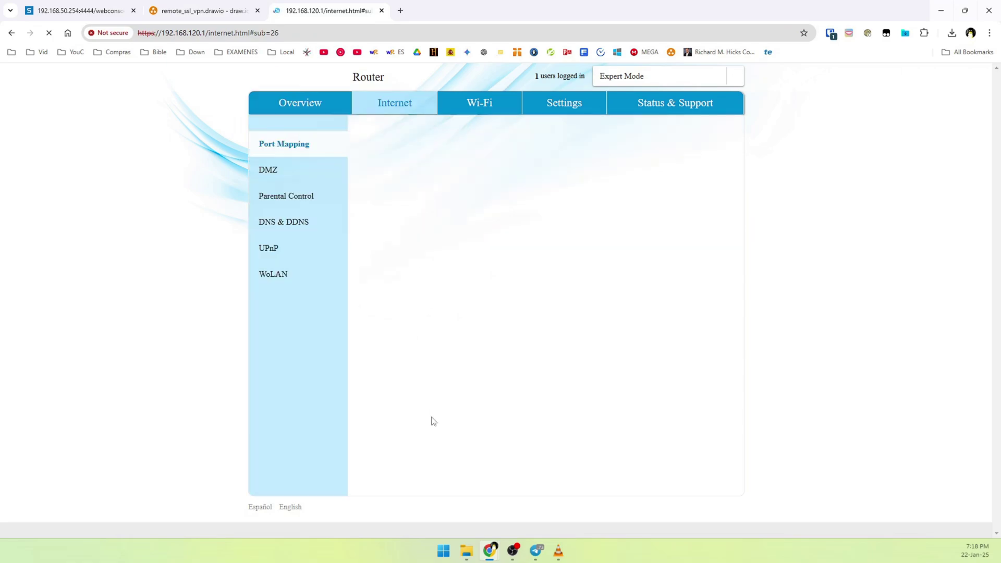
click(285, 178)
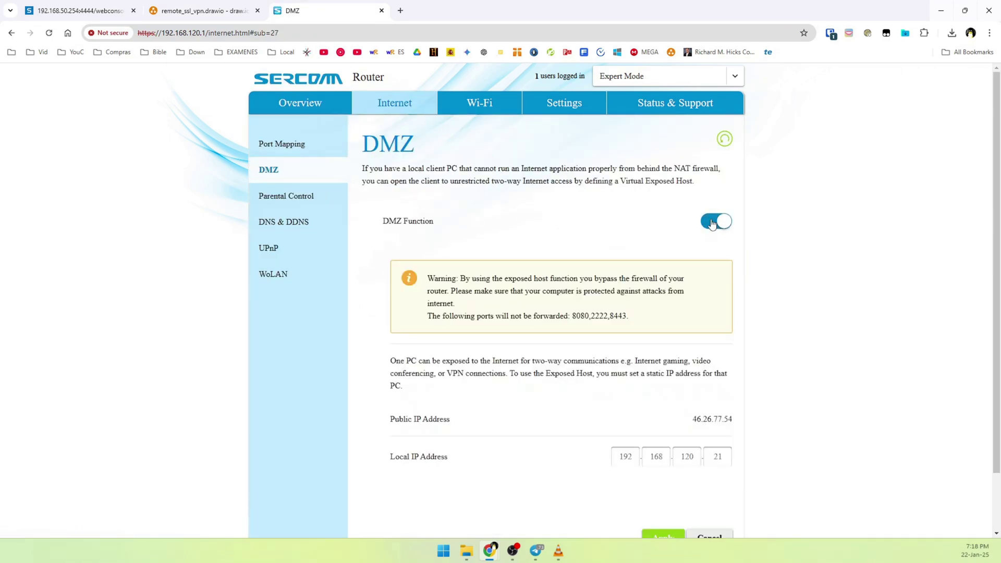
scroll(722, 423, down, 1)
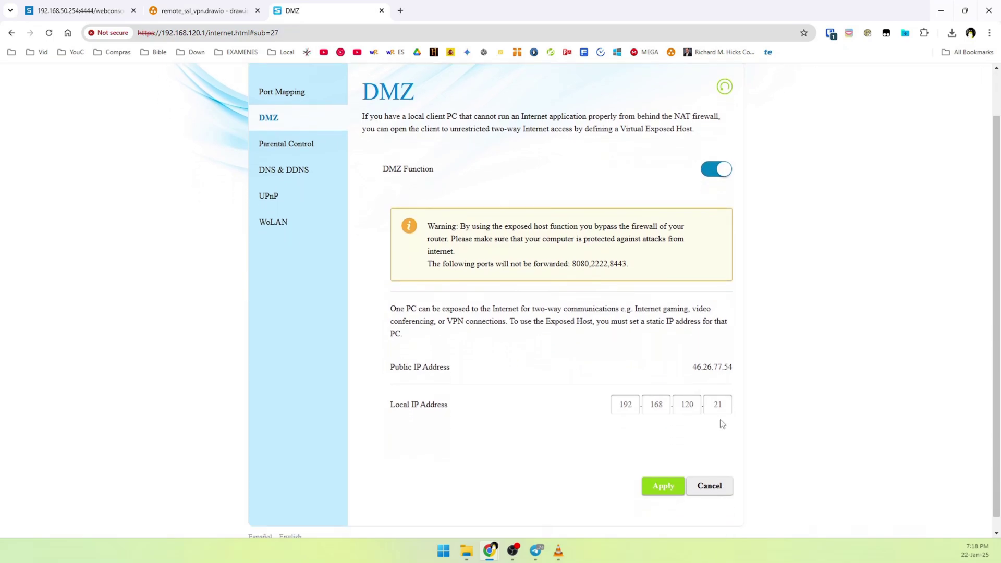
drag(723, 406, 719, 405)
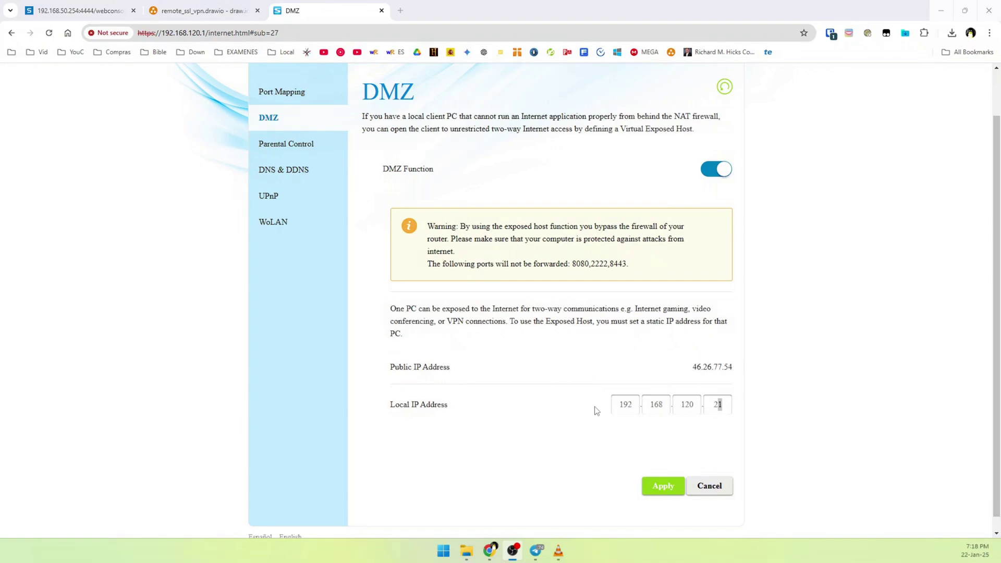
click(714, 410)
click(94, 10)
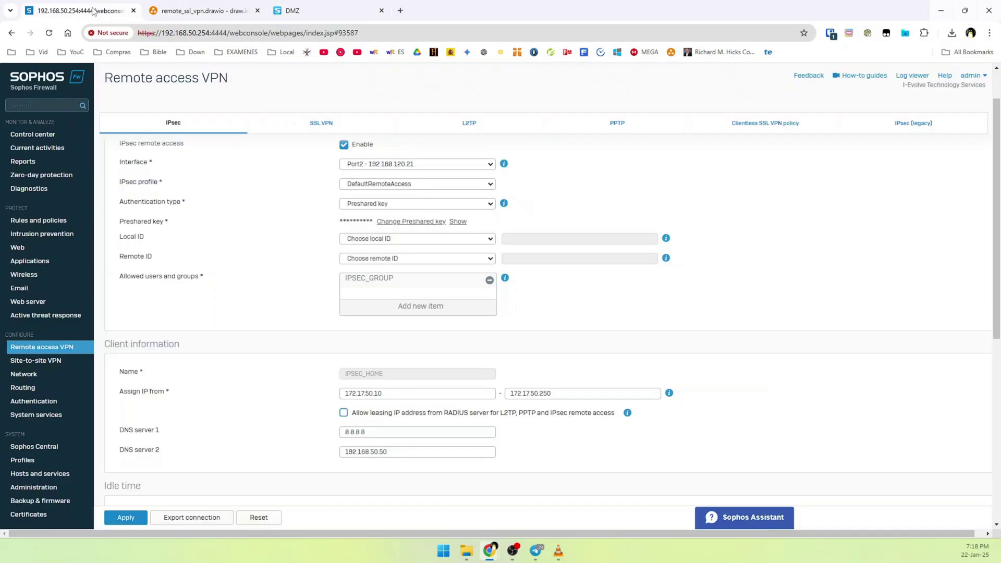
List all Sophos interfaces to confirm Port2's WAN address 192.168.120.21, then go back to the router tab.
click(19, 377)
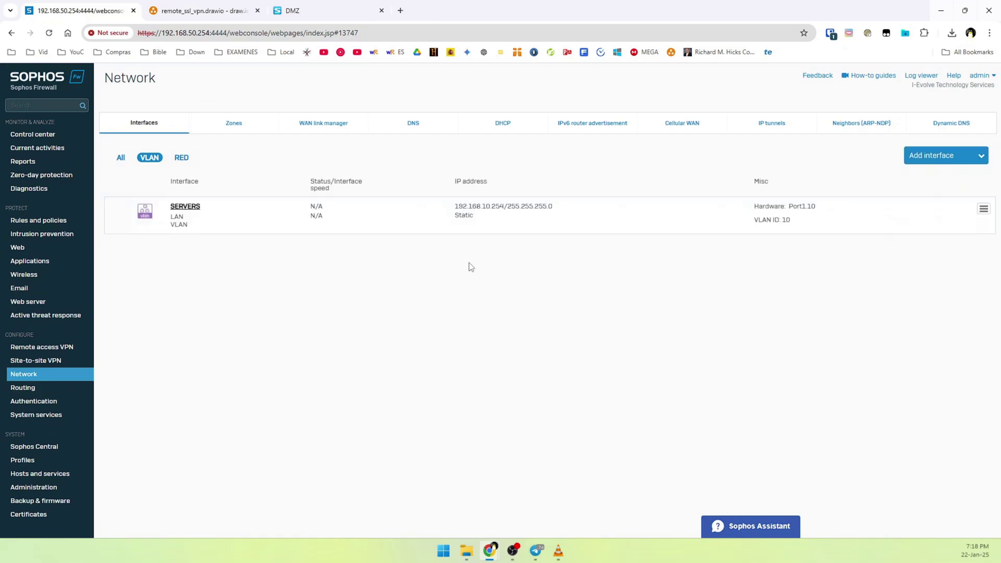
click(122, 158)
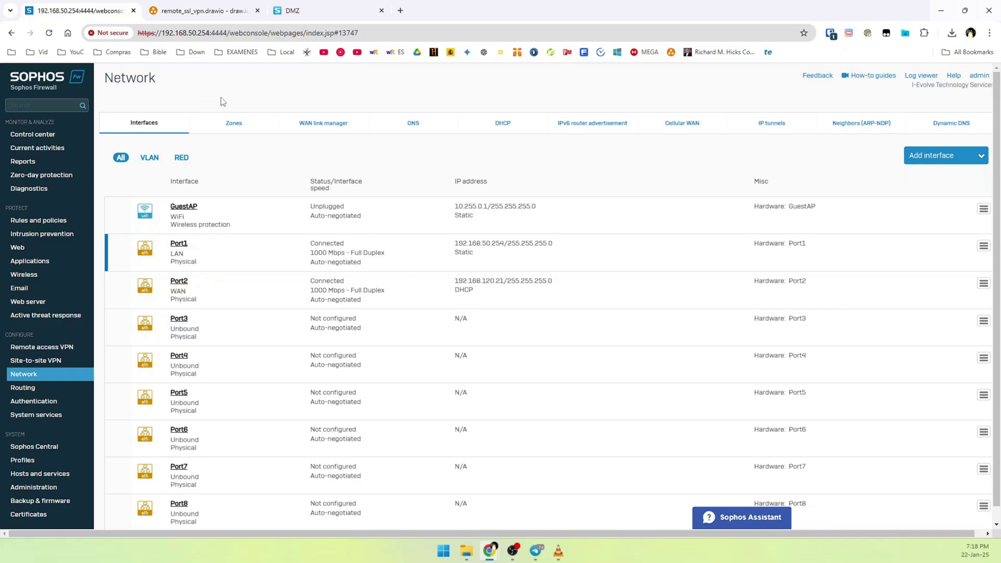
click(291, 10)
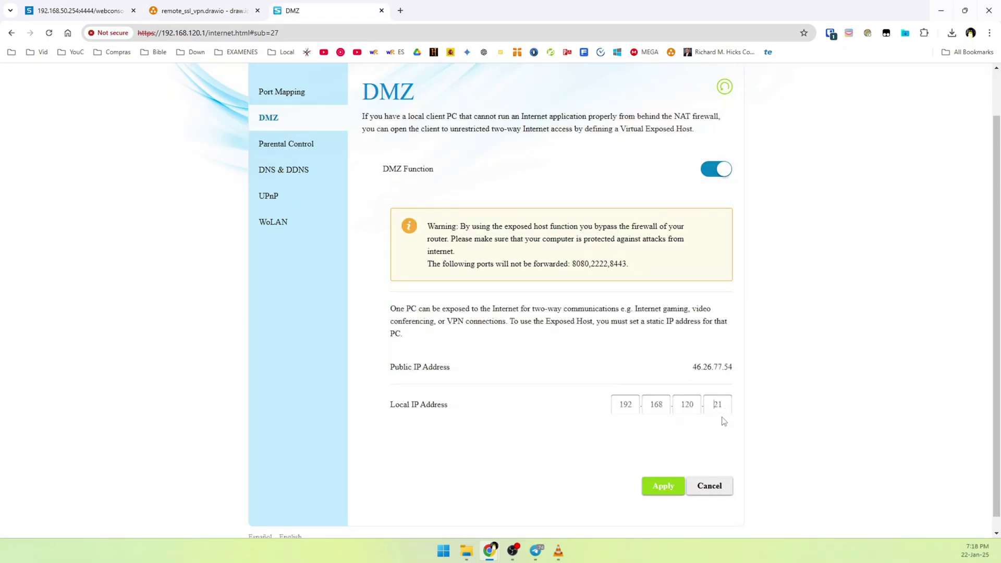
Apply the router DMZ host 192.168.120.21, check the network diagram, and return to the Sophos console.
click(670, 486)
key(ctrl+shift+Tab)
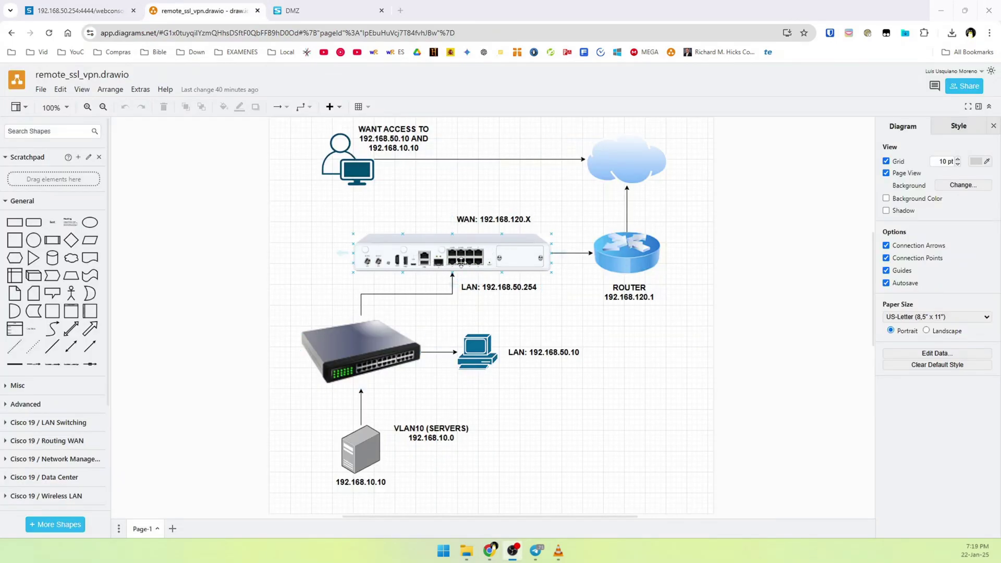
click(168, 339)
key(ctrl+shift+Tab)
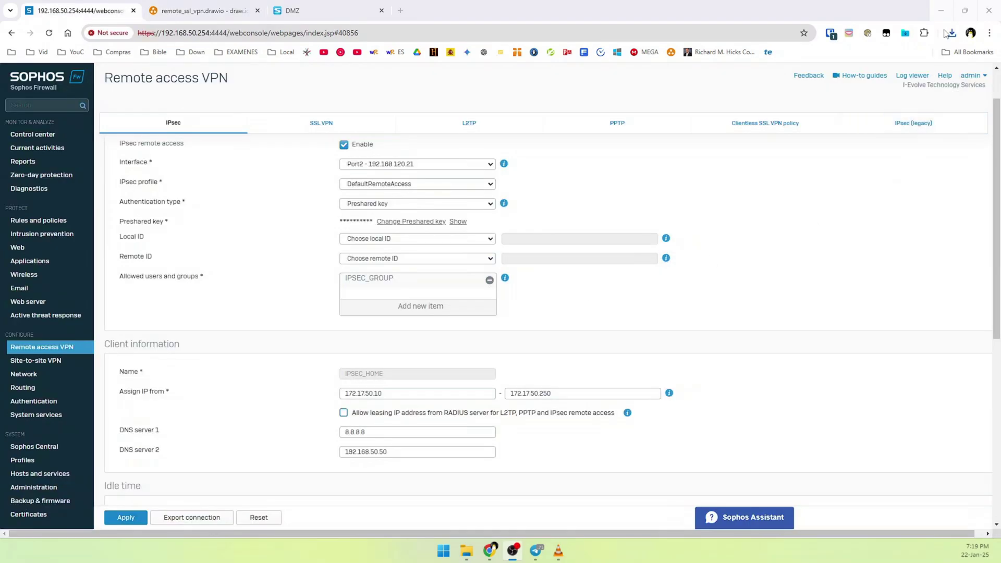
click(952, 33)
Extract README, IPSEC_HOME.tgb and IPSEC_HOME.scx from IPSEC_HOME.tar's tmp folder into an IPSEC_HOME folder.
click(924, 78)
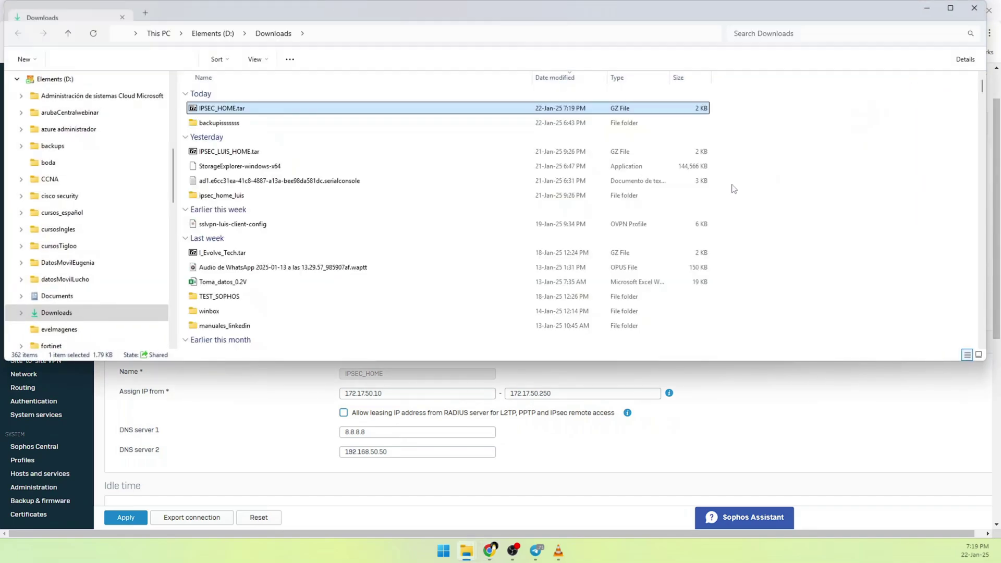
double_click(303, 112)
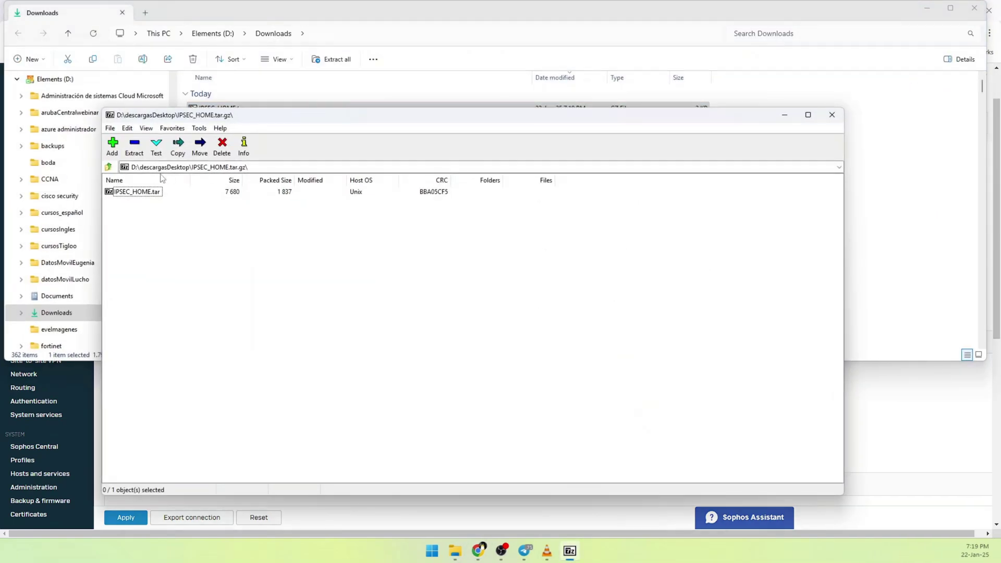
double_click(138, 192)
double_click(128, 193)
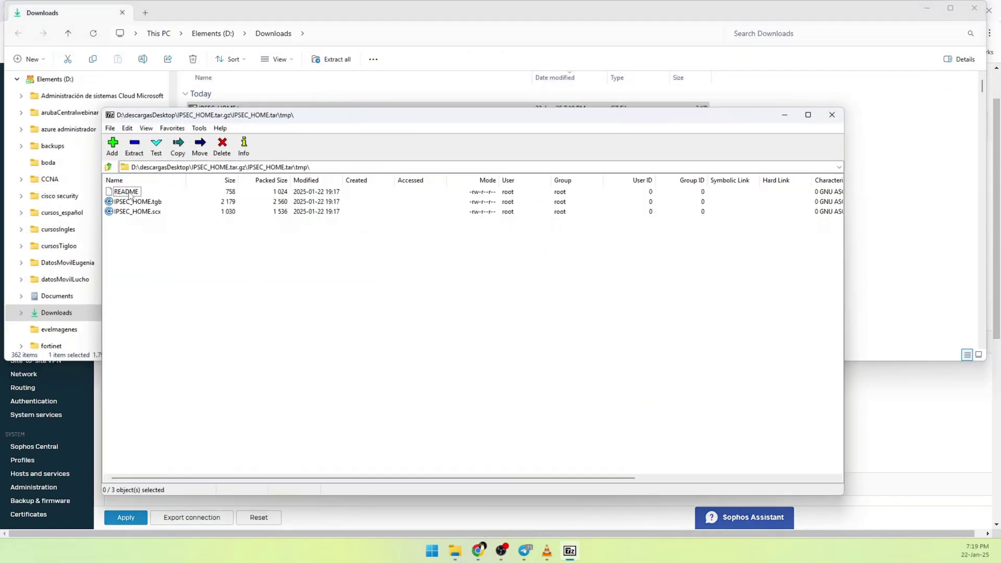
click(139, 151)
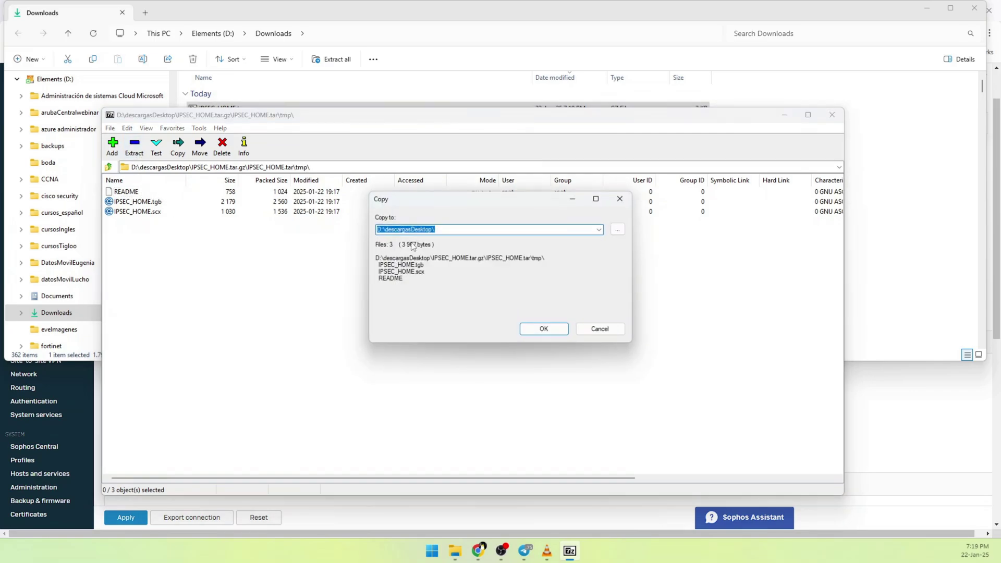
click(463, 230)
key(Return)
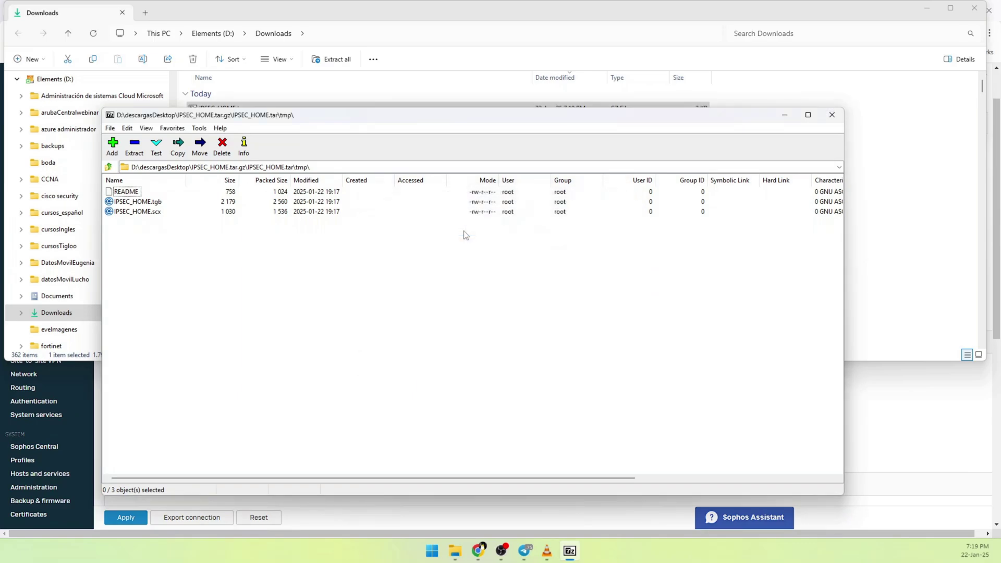
click(785, 115)
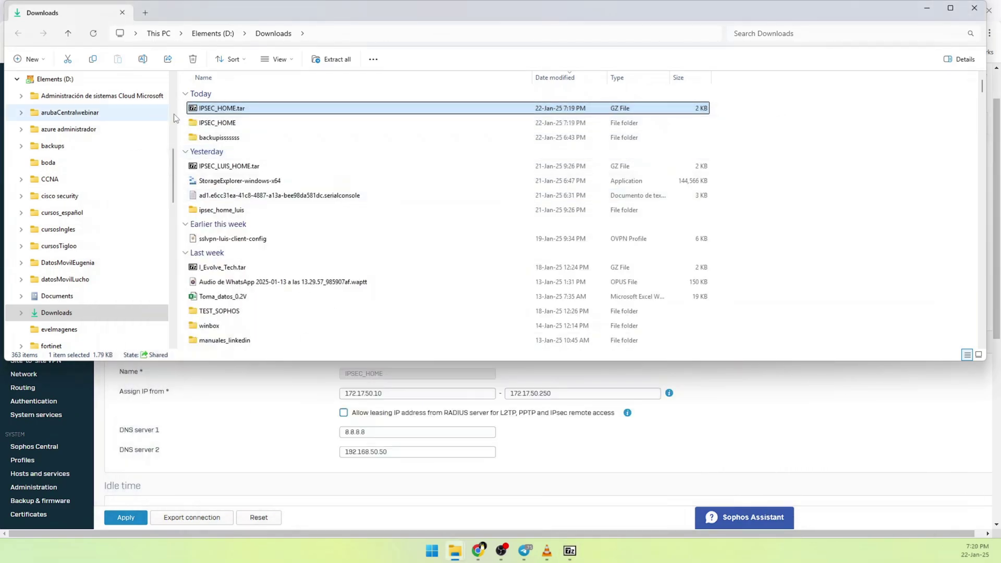
double_click(214, 122)
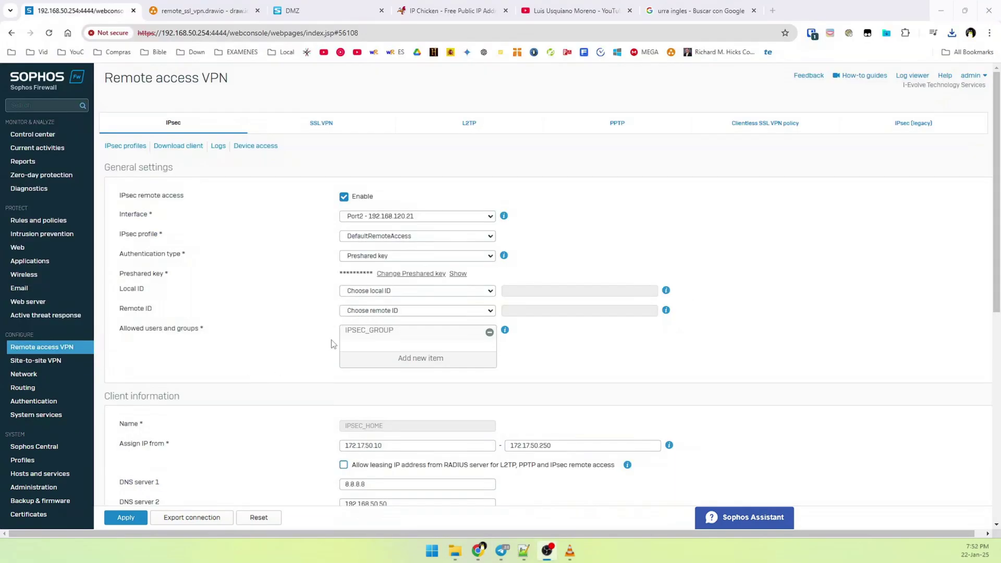
Export the IPsec remote access connection and save IPSEC_HOME.tar to Downloads.
click(212, 521)
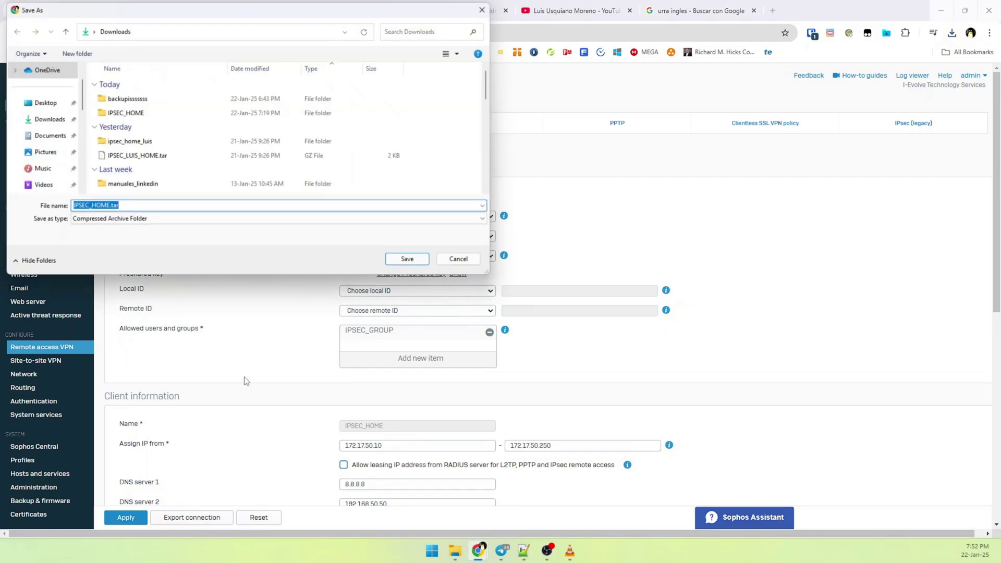
click(412, 262)
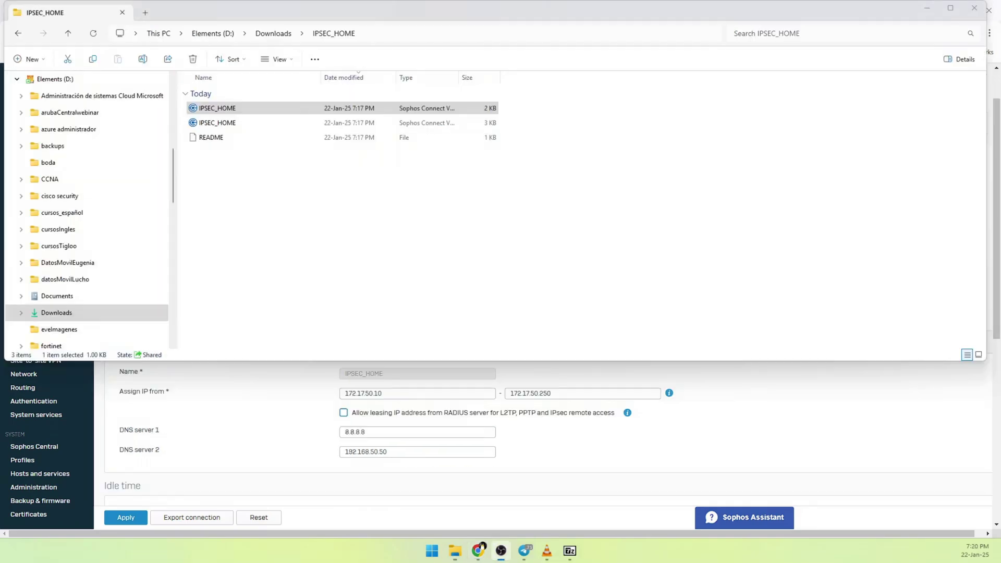
Check the IPSEC_HOME file's properties, then open it with Edit with Notepad++.
click(264, 108)
right_click(236, 108)
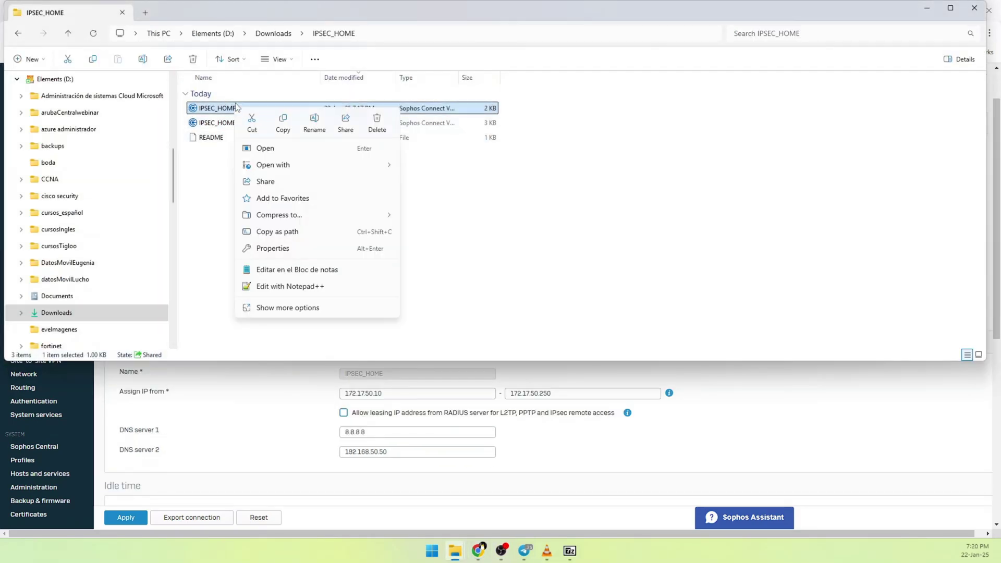
click(209, 109)
right_click(240, 107)
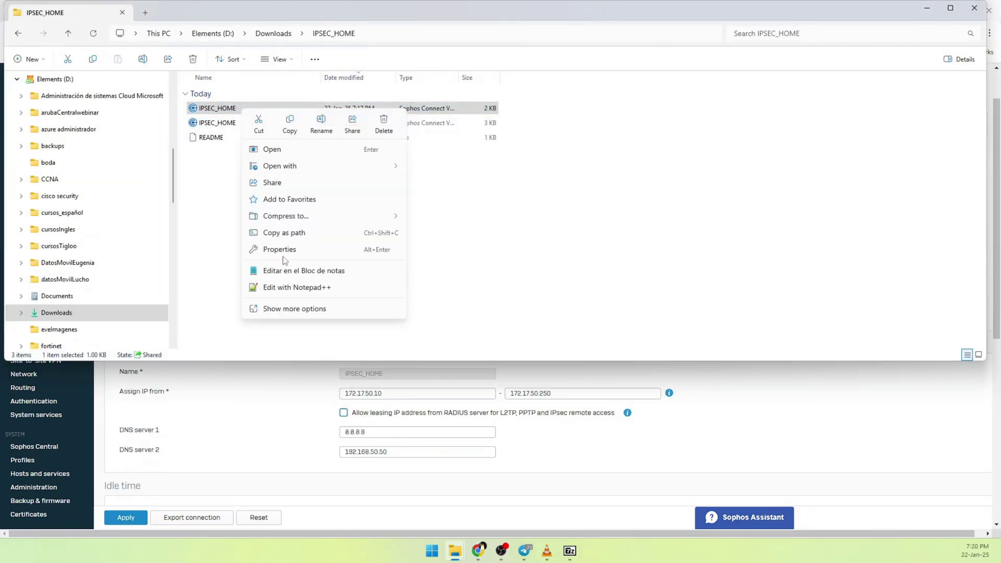
click(280, 308)
click(328, 335)
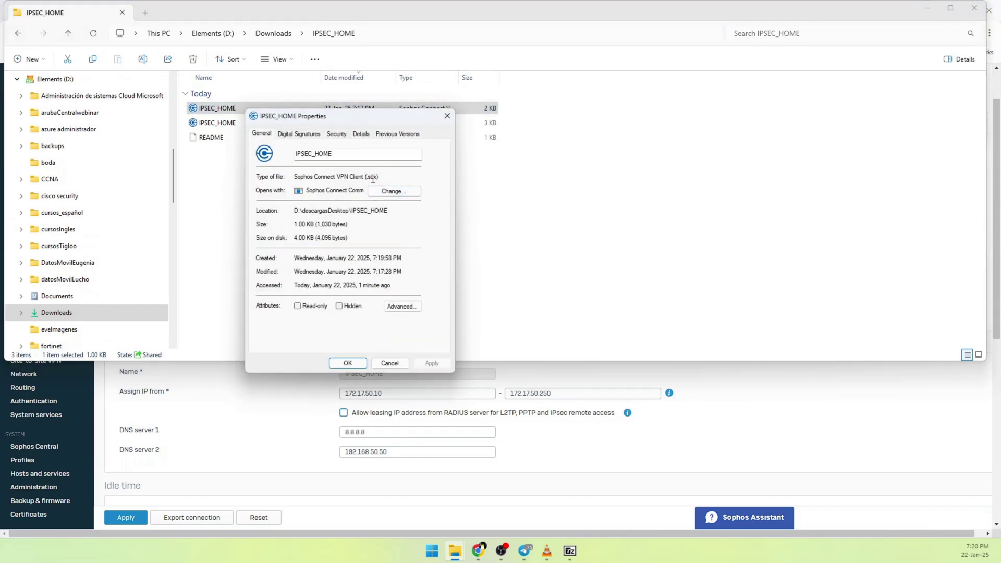
click(389, 367)
right_click(245, 111)
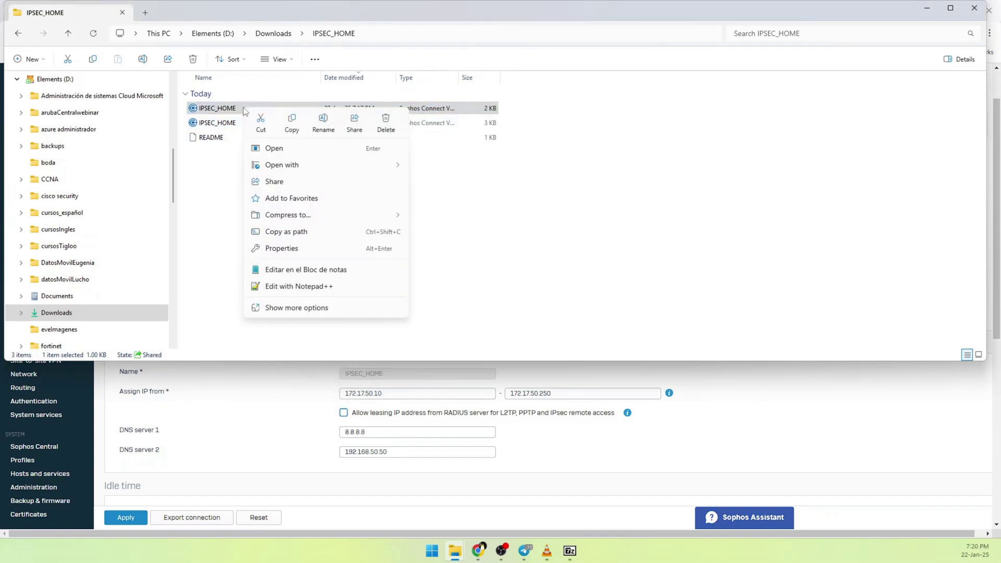
click(307, 286)
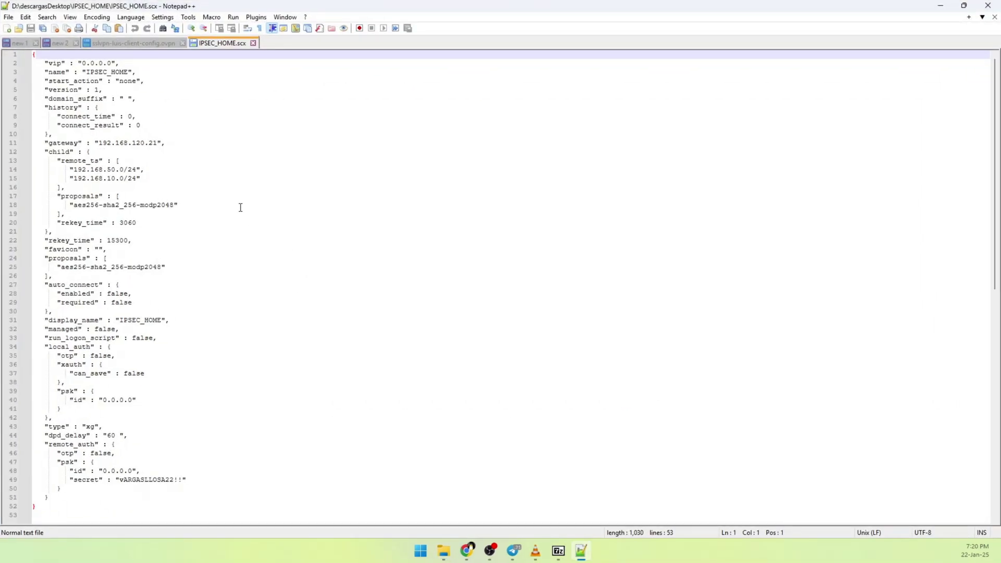
Look up the public IP on ipchicken.com and copy 46.26.77.54.
drag(100, 146, 158, 147)
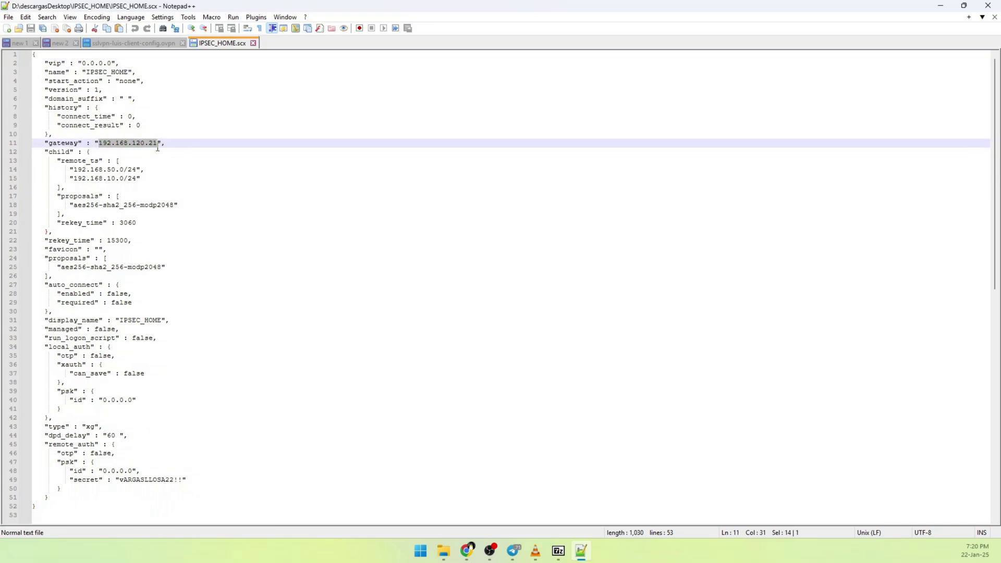
click(565, 300)
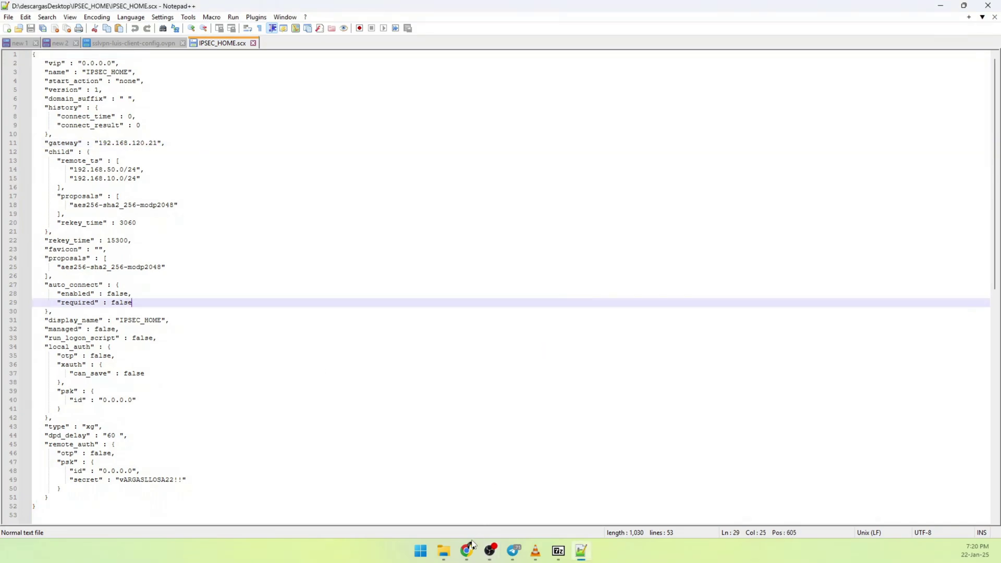
mouse_move(469, 548)
click(545, 485)
click(398, 10)
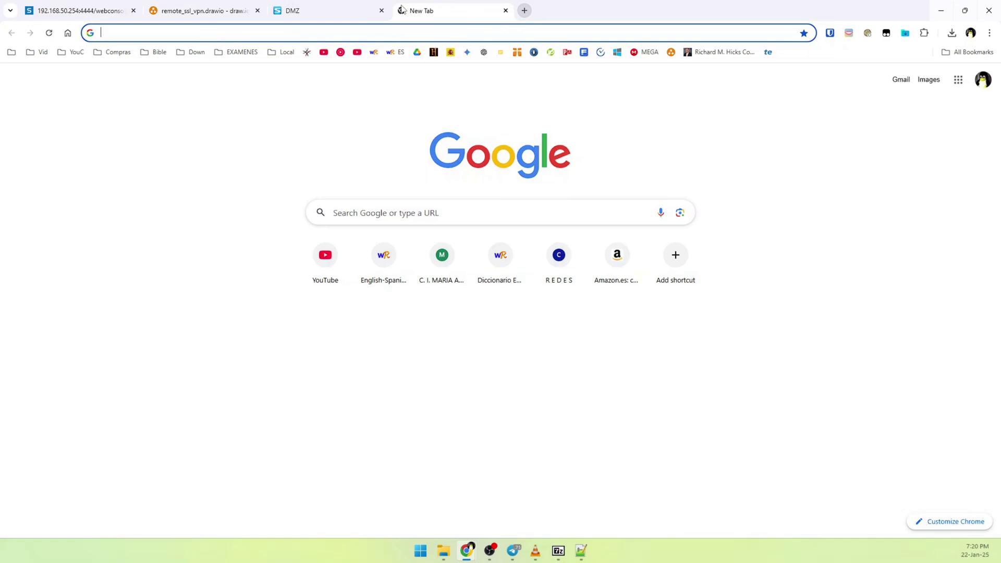
text(ipchicken.com)
key(Return)
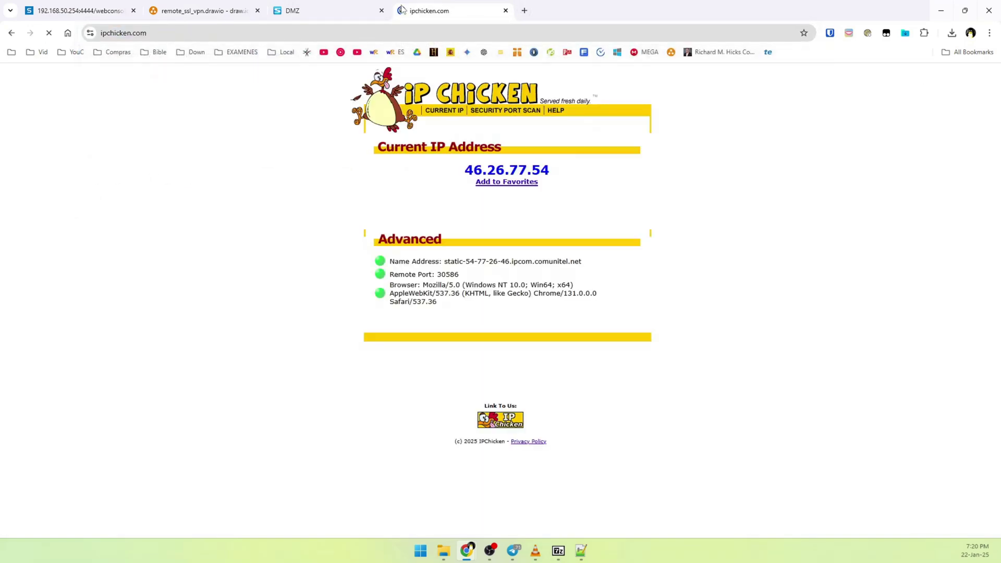
double_click(433, 168)
right_click(509, 168)
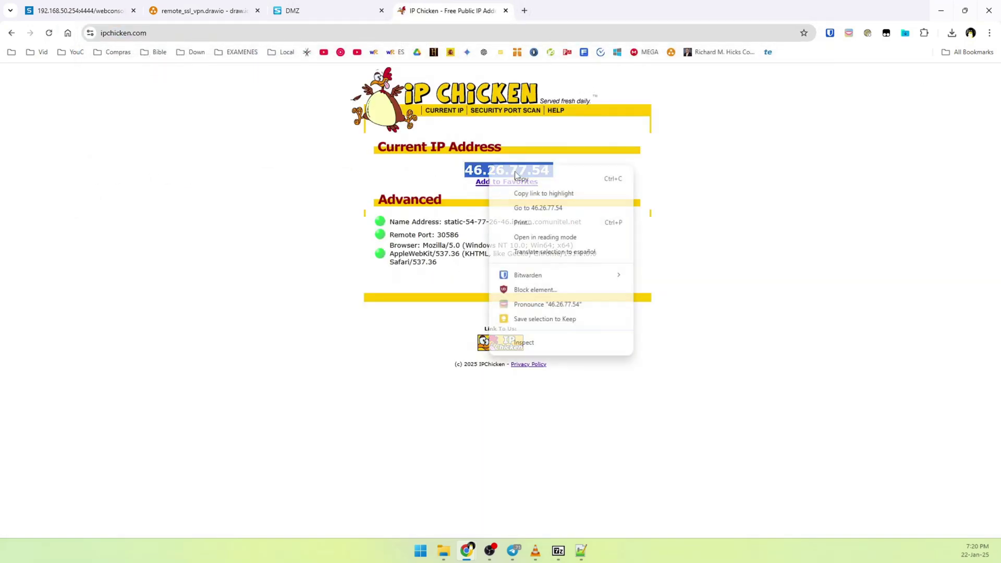
click(516, 177)
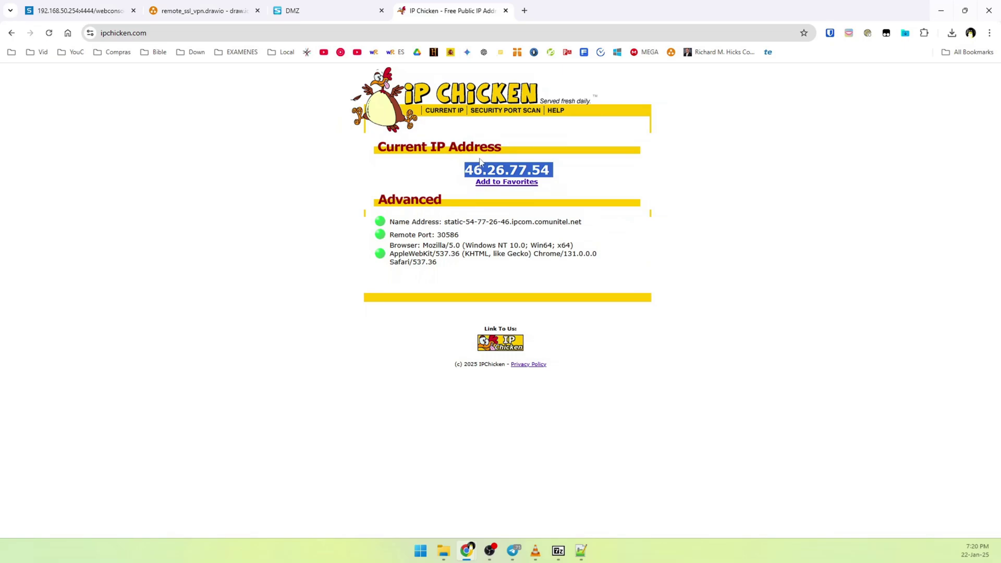
click(563, 501)
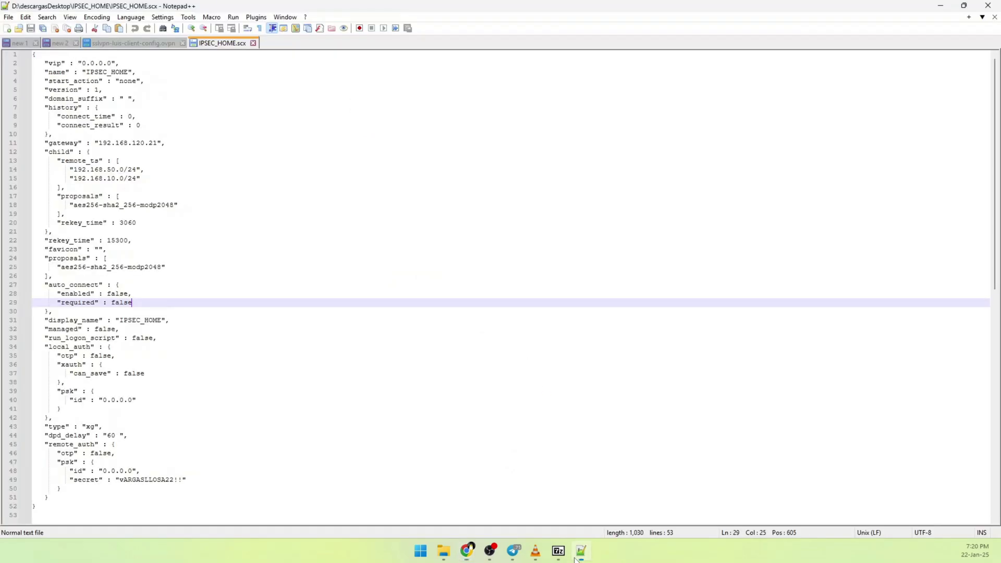
click(157, 145)
key(BackSpace)
key(BackSpace)
key(BackSpace)
key(BackSpace)
key(BackSpace)
key(BackSpace)
key(BackSpace)
key(BackSpace)
key(BackSpace)
key(BackSpace)
key(BackSpace)
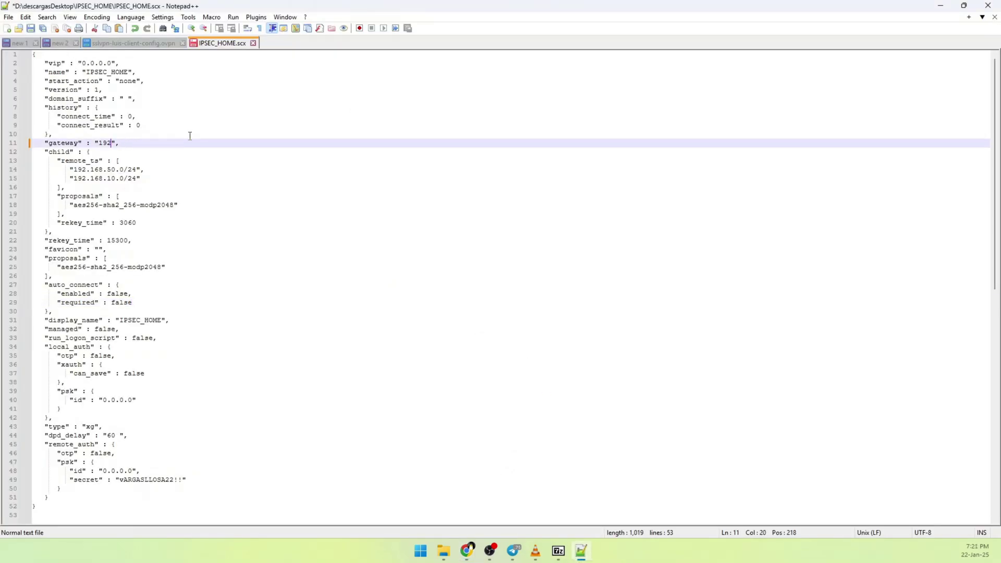
text(46.26.77.54)
click(9, 16)
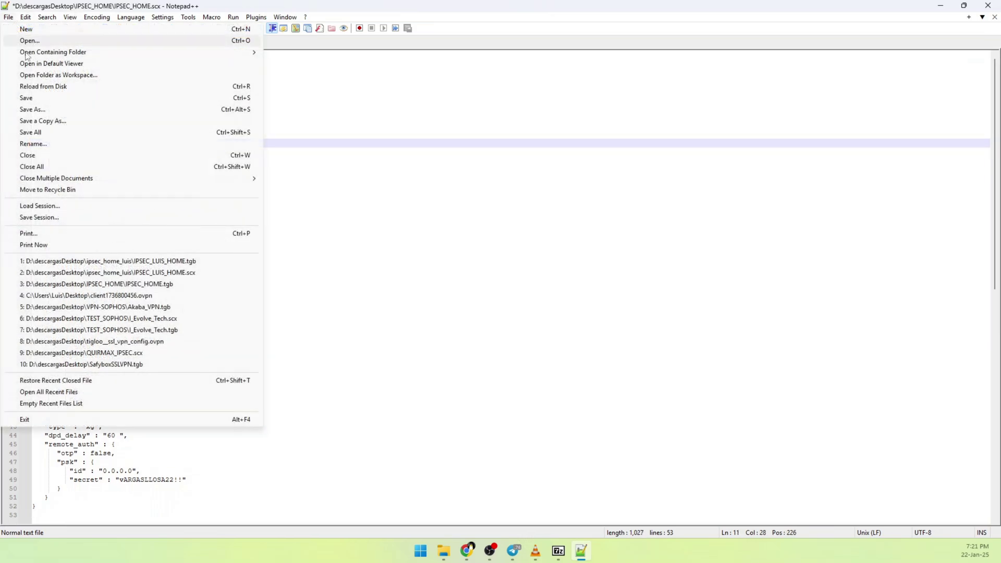
click(41, 99)
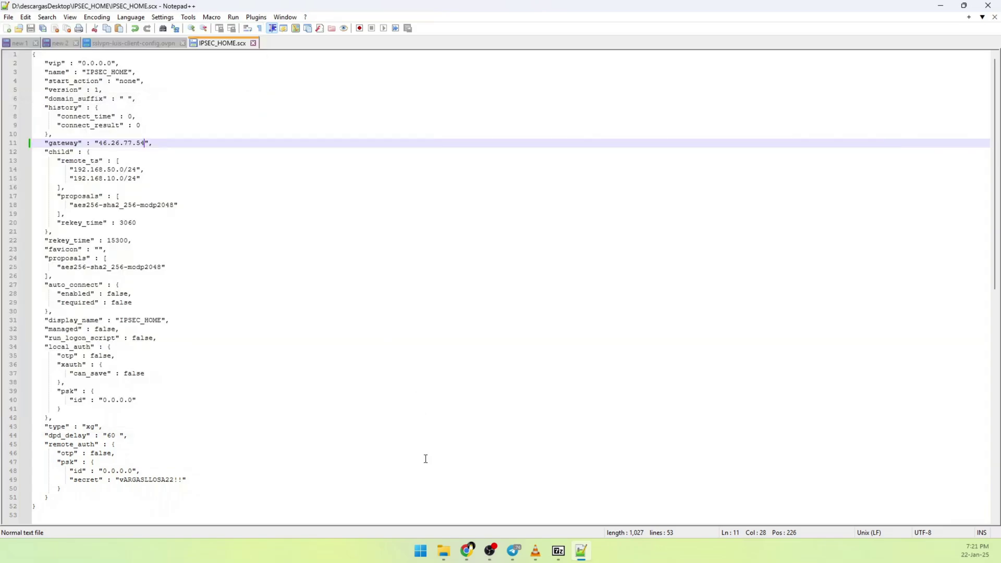
mouse_move(443, 551)
click(478, 521)
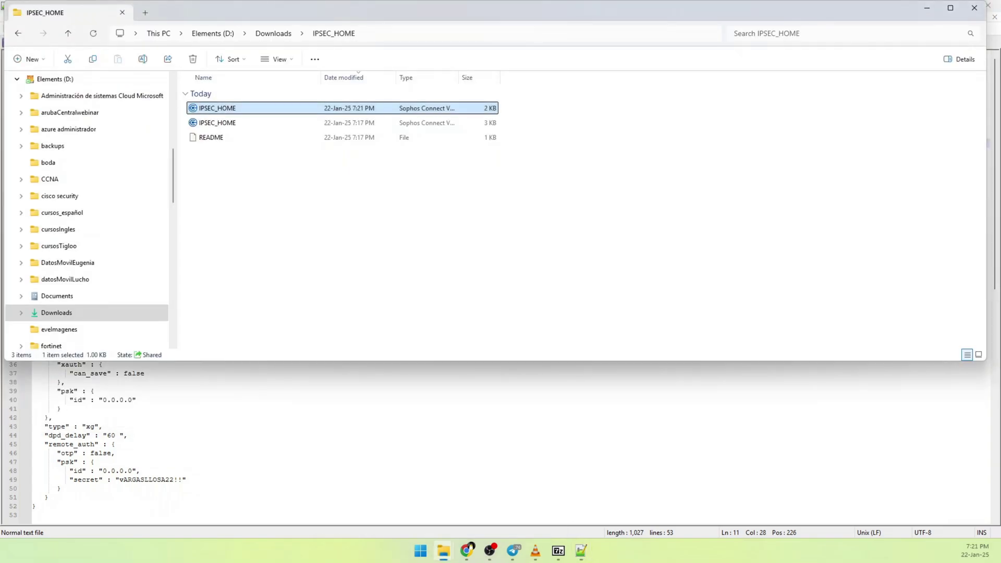
Open the edited IPSEC_HOME.scx to import it into Sophos Connect, then show the desktop.
right_click(224, 115)
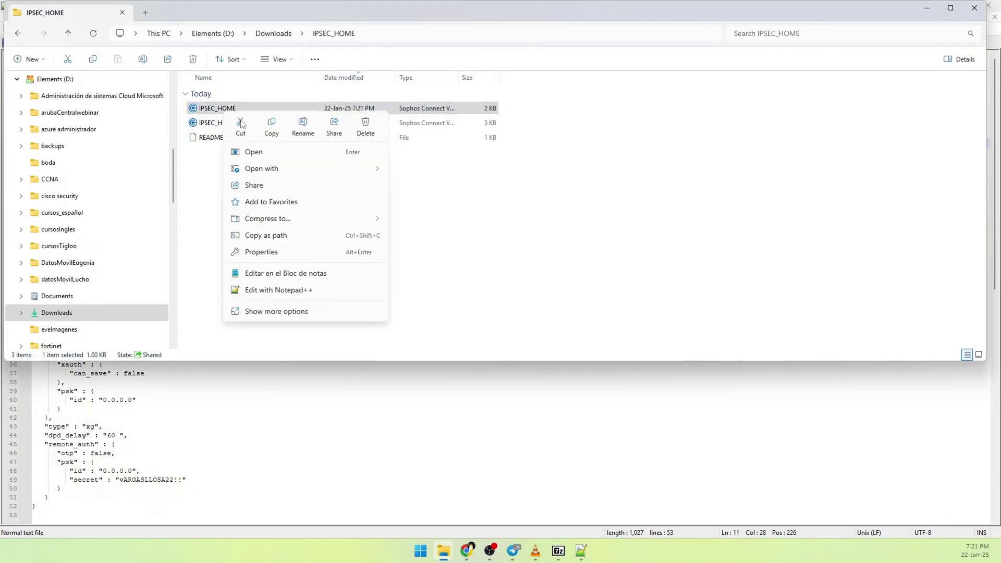
click(261, 154)
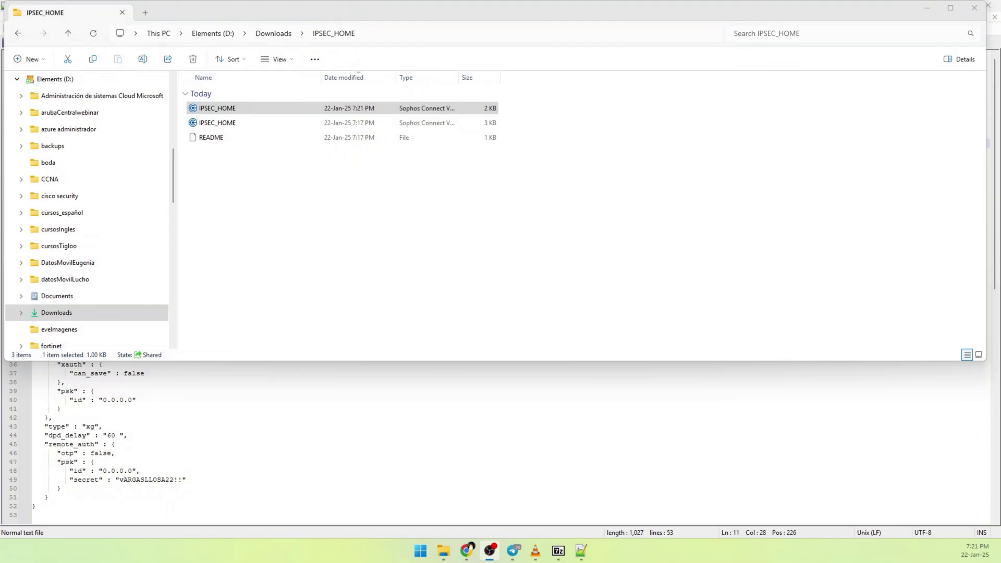
key(super+d)
Connect IPSEC_HOME in Sophos Connect by signing in with the account username and password.
click(886, 551)
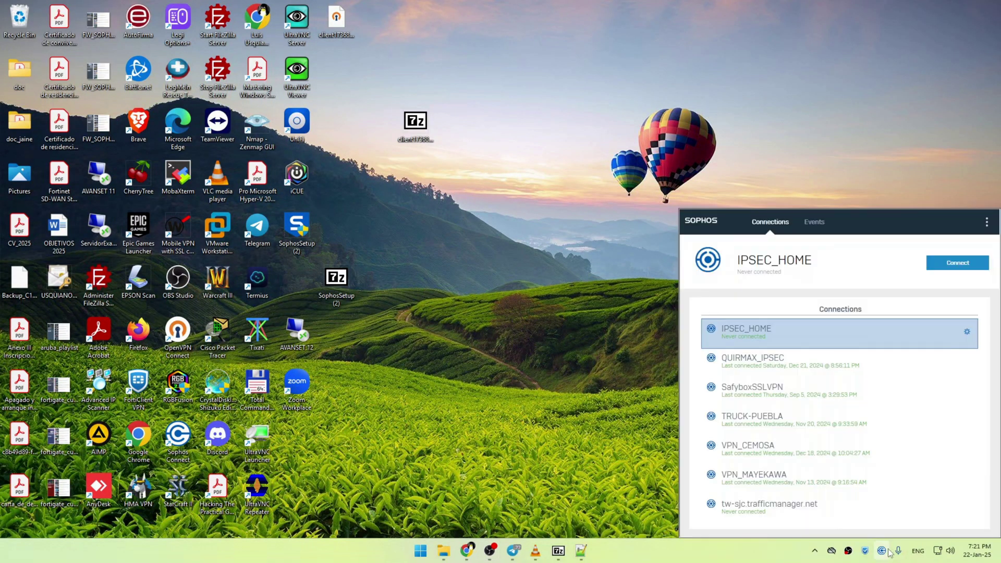
double_click(745, 336)
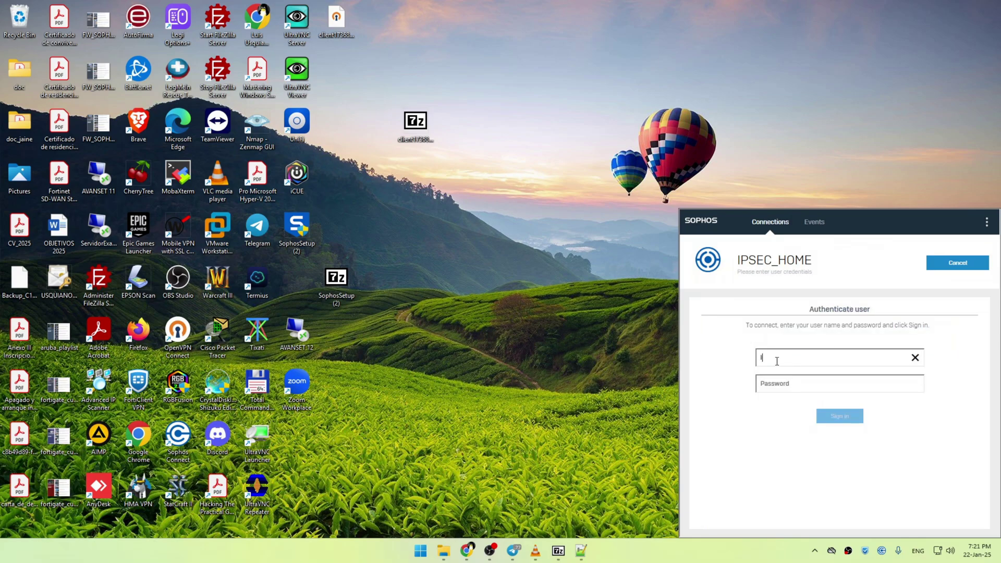
text(luis)
key(Tab)
text(•)
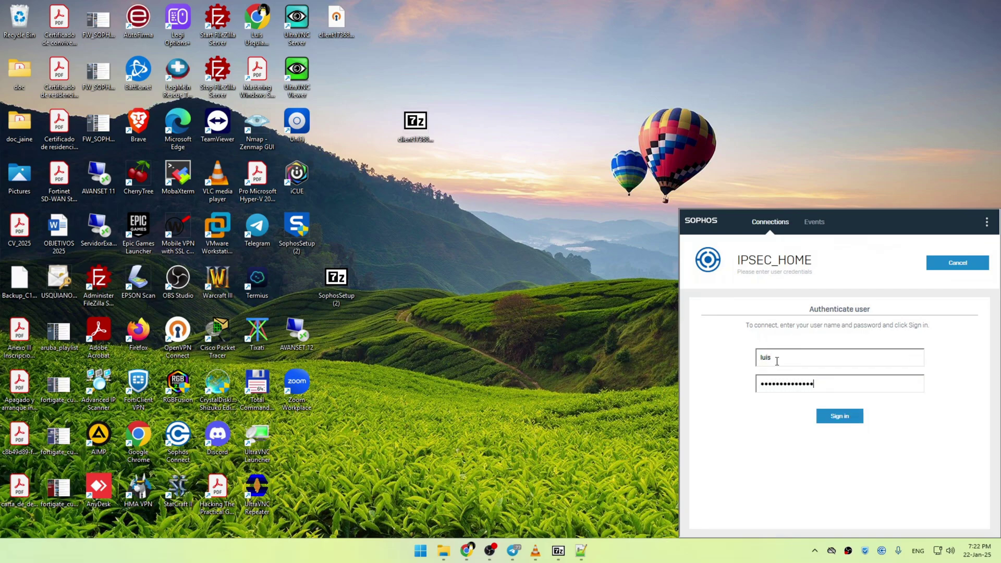
key(Return)
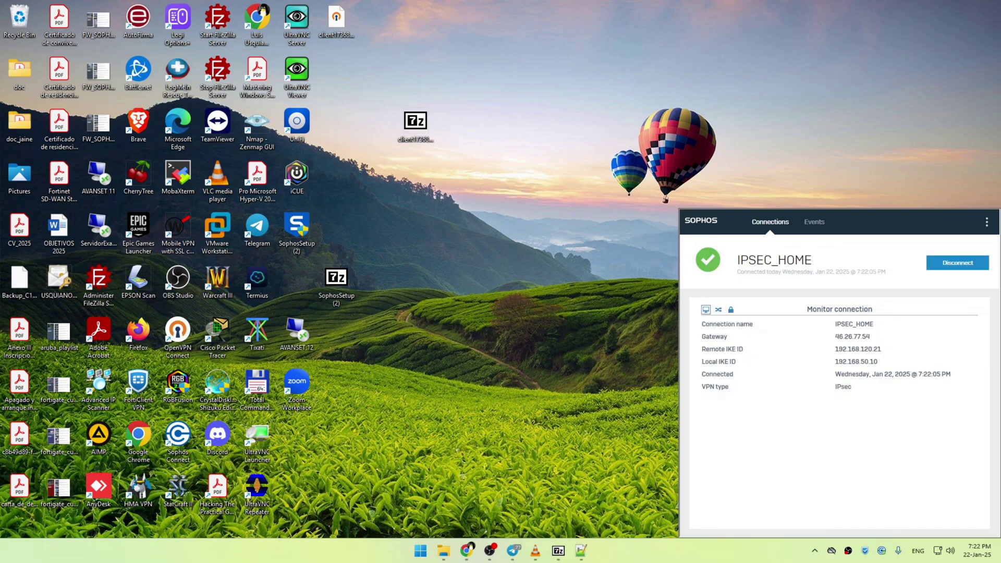
key(alt+Tab)
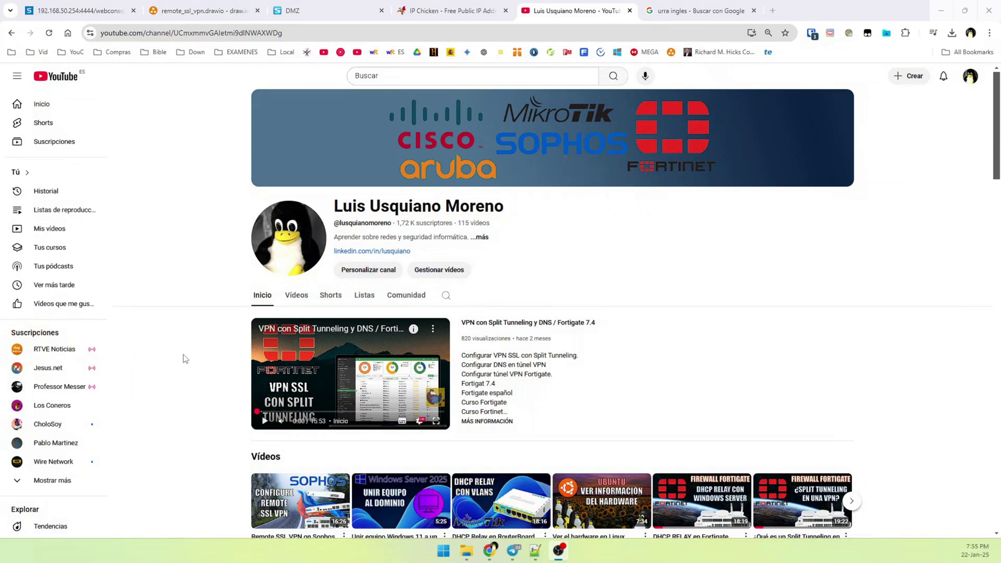
middle_click(177, 348)
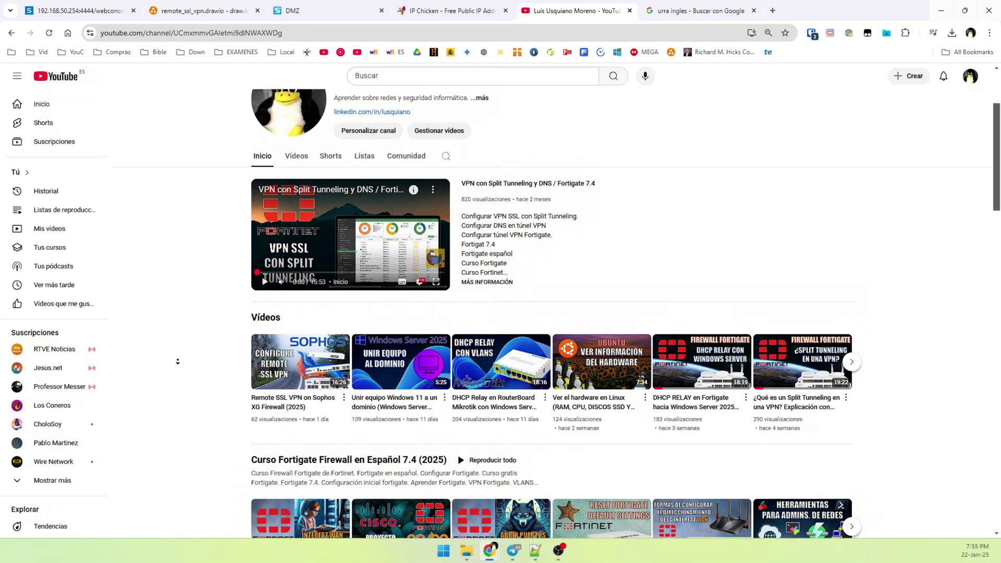
scroll(177, 362, down, 1)
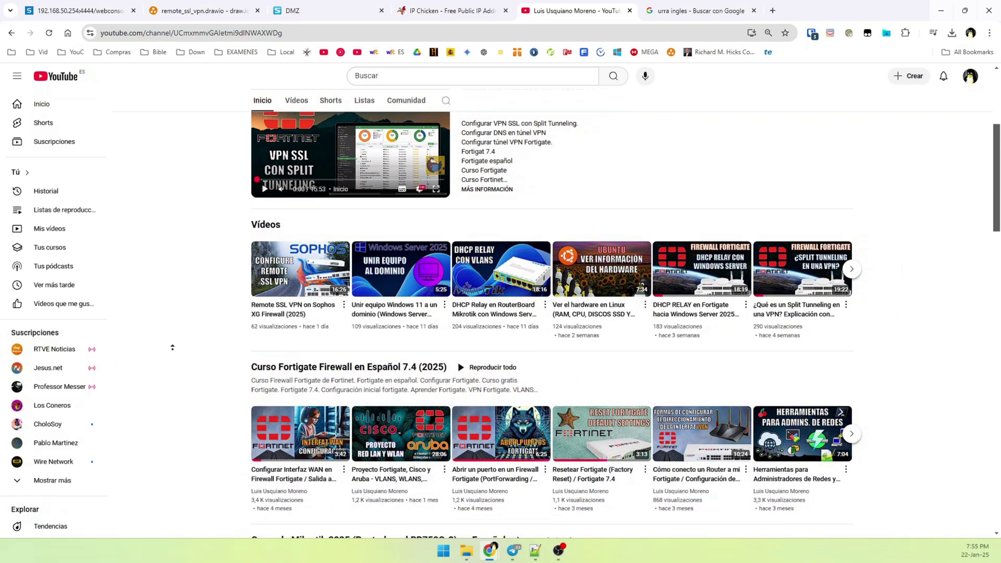
scroll(175, 354, up, 1)
middle_click(167, 363)
scroll(166, 362, up, 3)
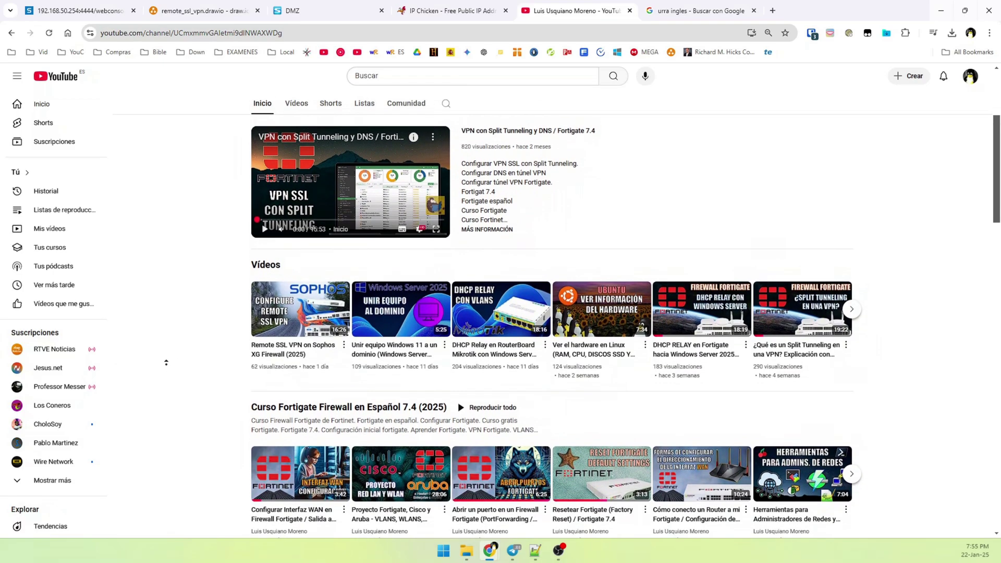